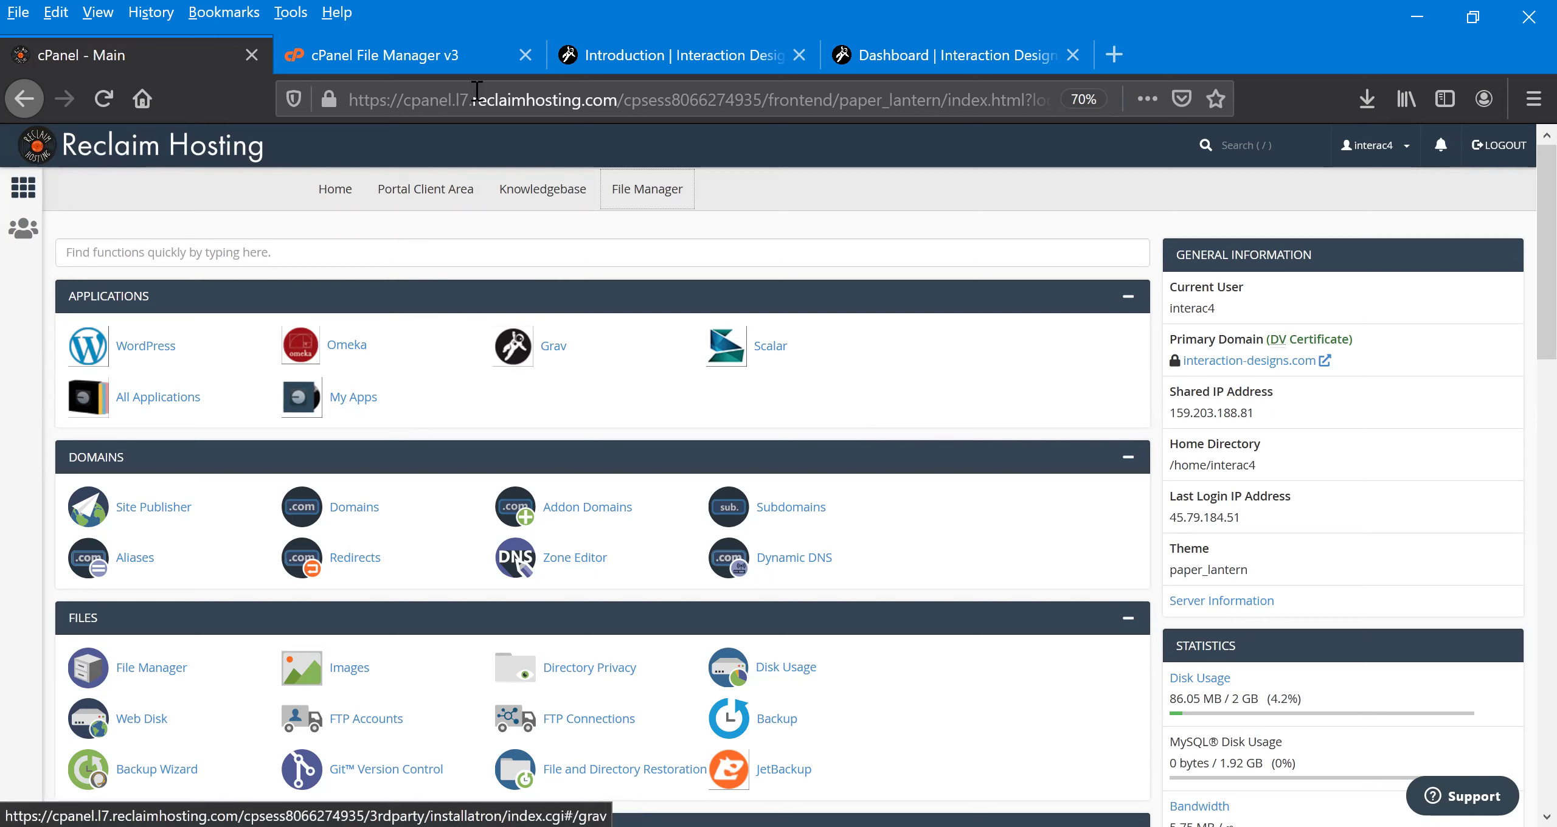
# Step: Switch to the cPanel File Manager and look over the folder tree from the home directory down to user/pages
pyautogui.click(395, 48)
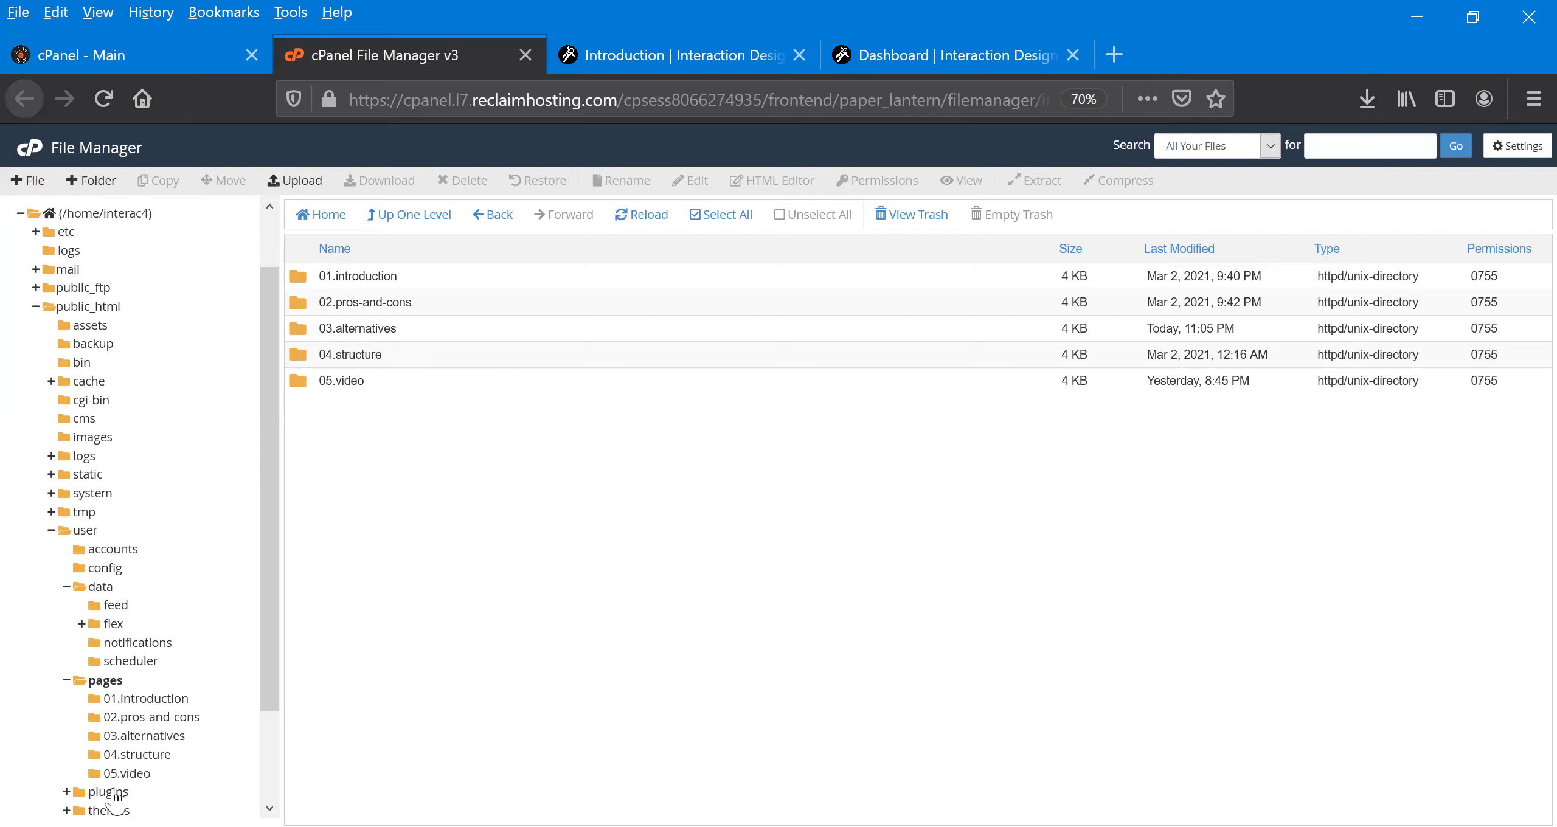
pyautogui.scroll(-3, 85, 502)
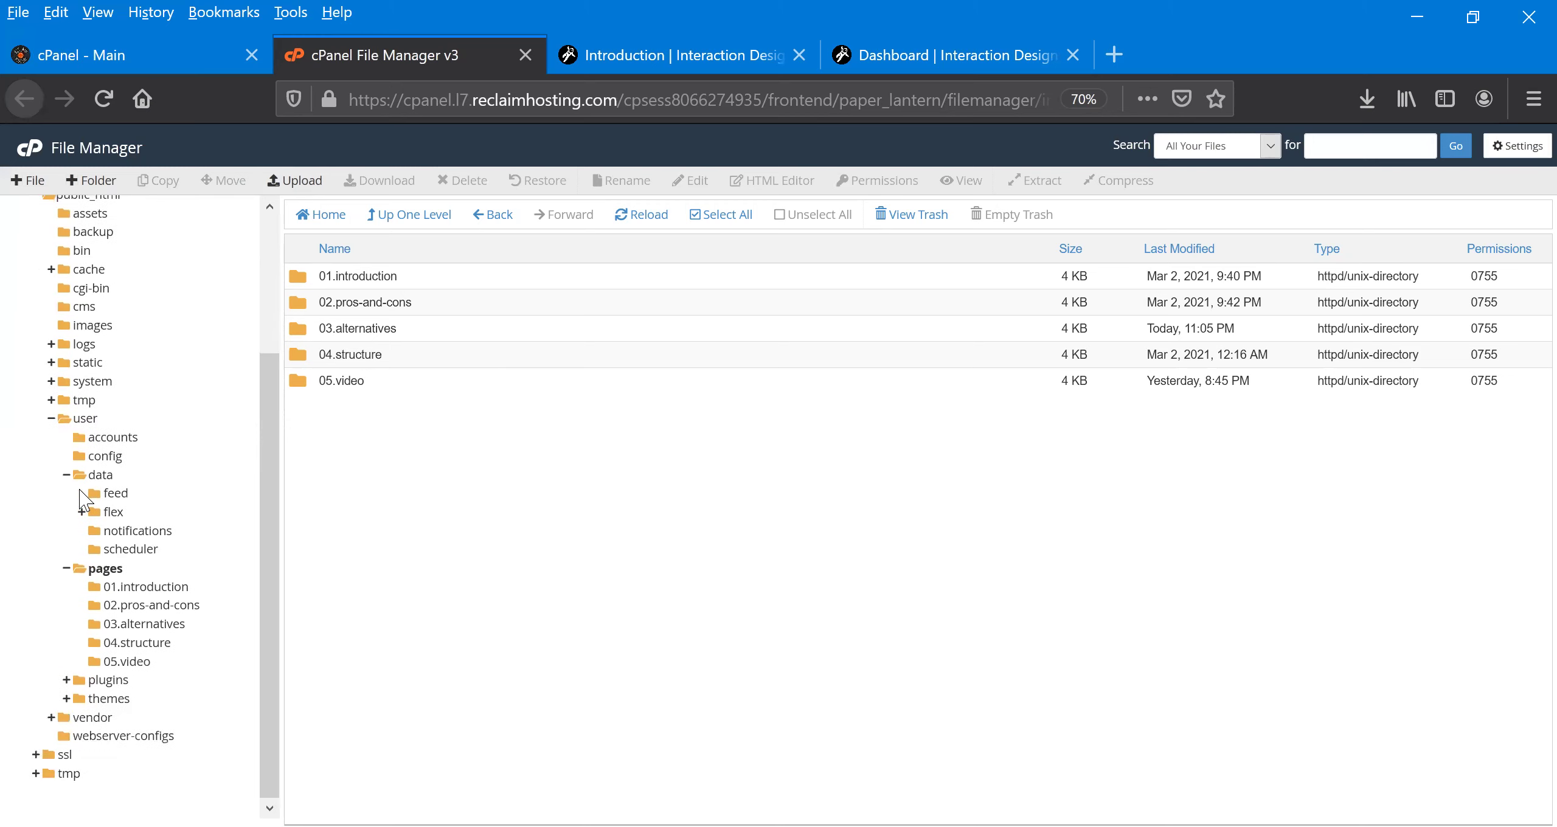
pyautogui.scroll(5, 85, 501)
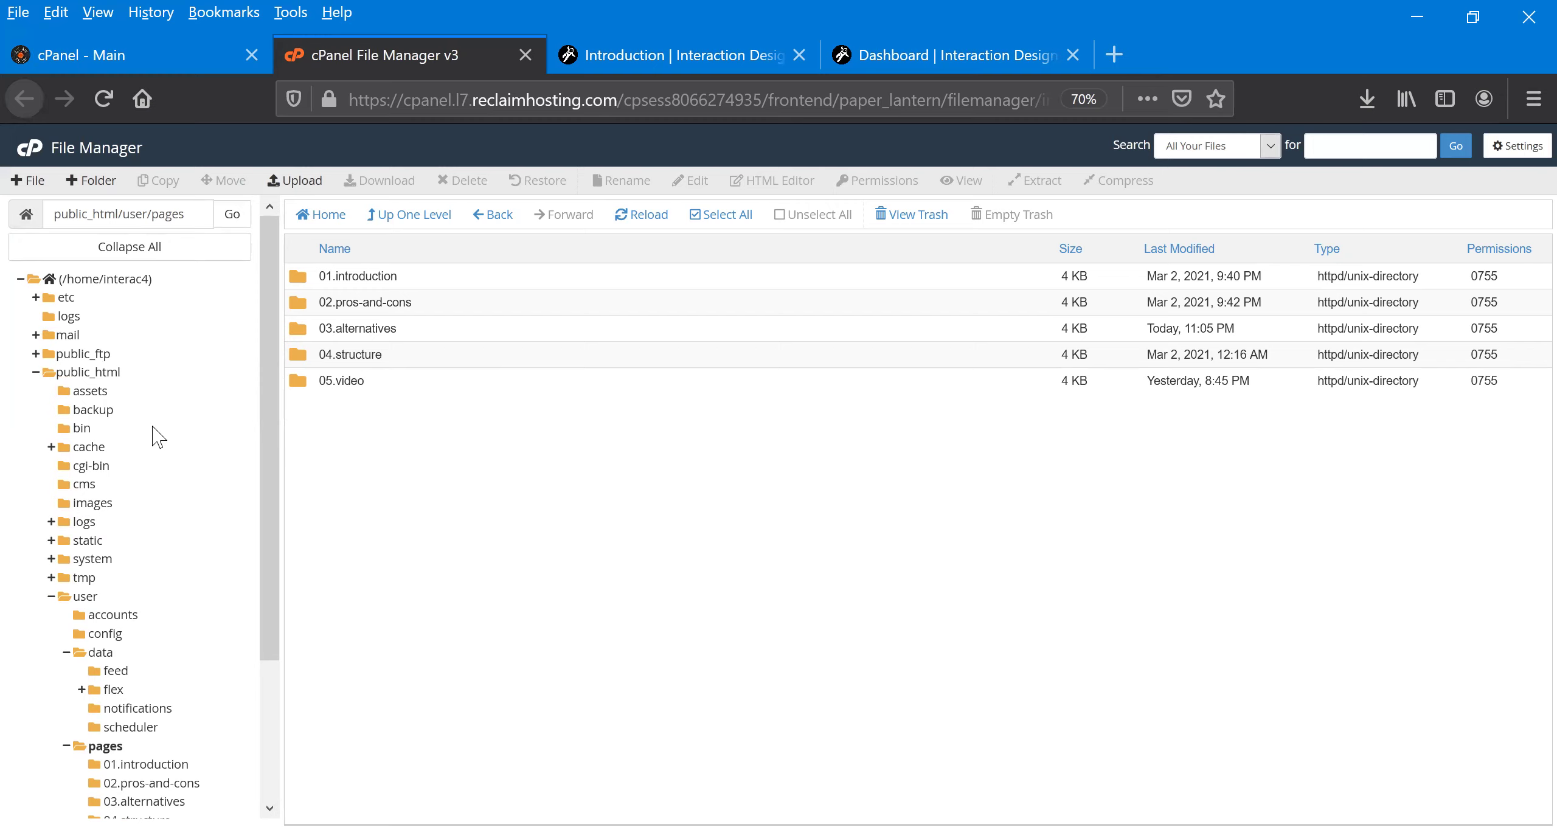
pyautogui.scroll(-3, 157, 436)
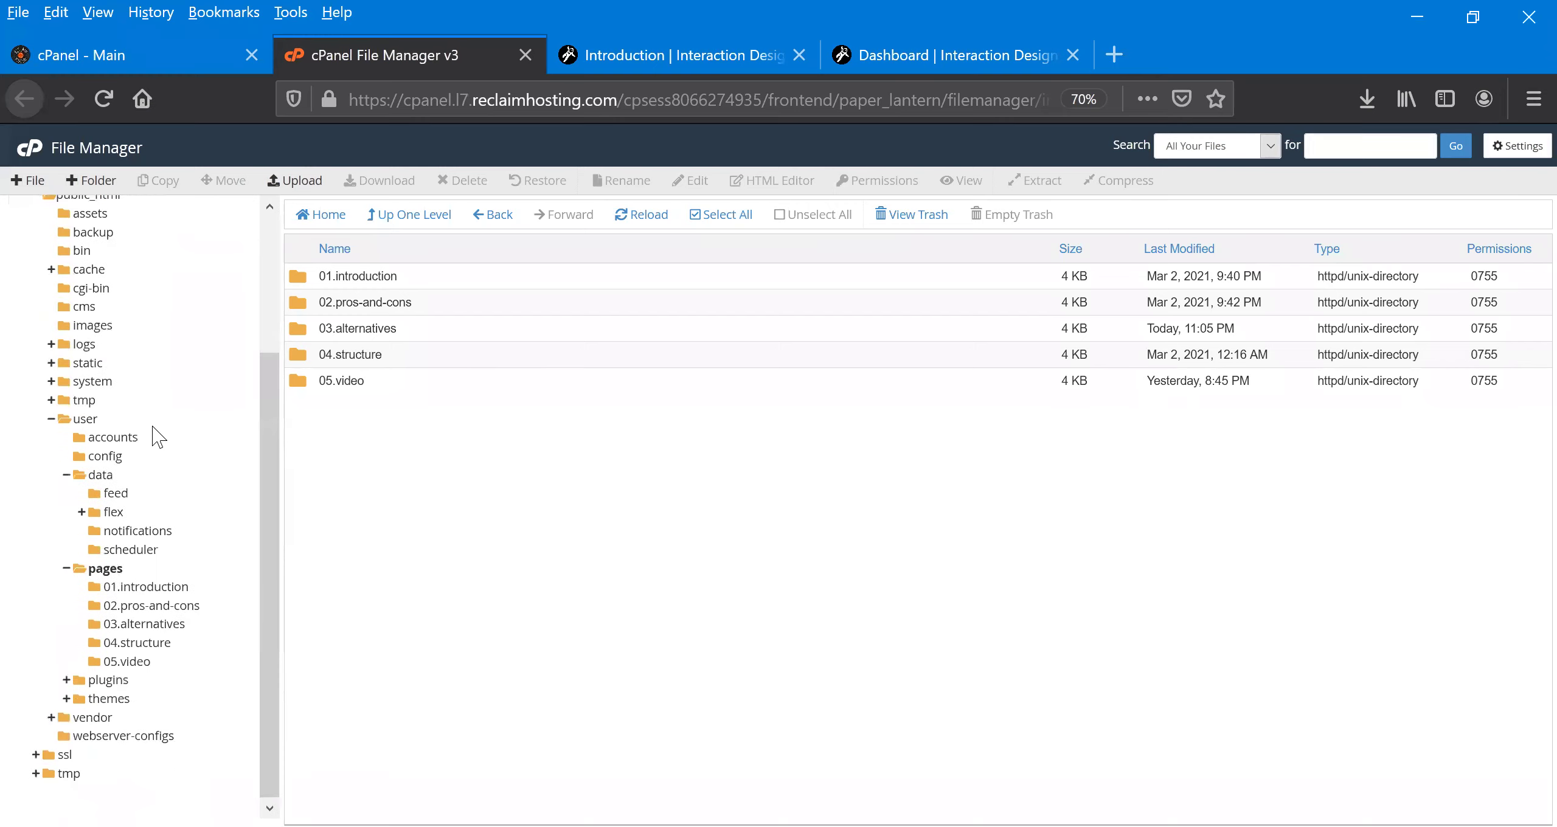
pyautogui.scroll(3, 157, 436)
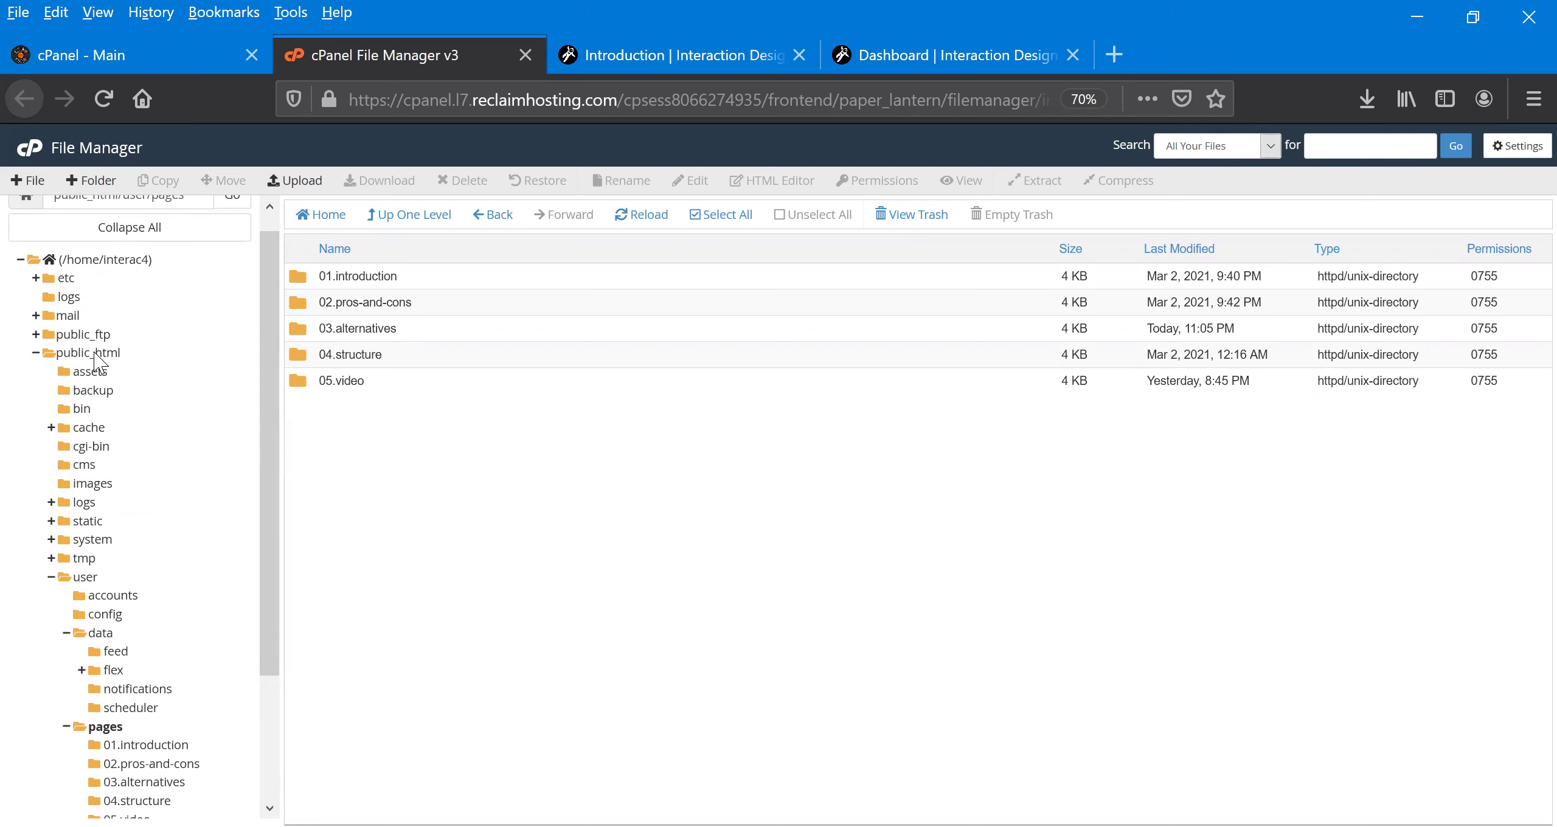
# Step: List the contents of public_html, then collapse and re-expand its branch in the folder tree
pyautogui.click(95, 355)
pyautogui.click(35, 353)
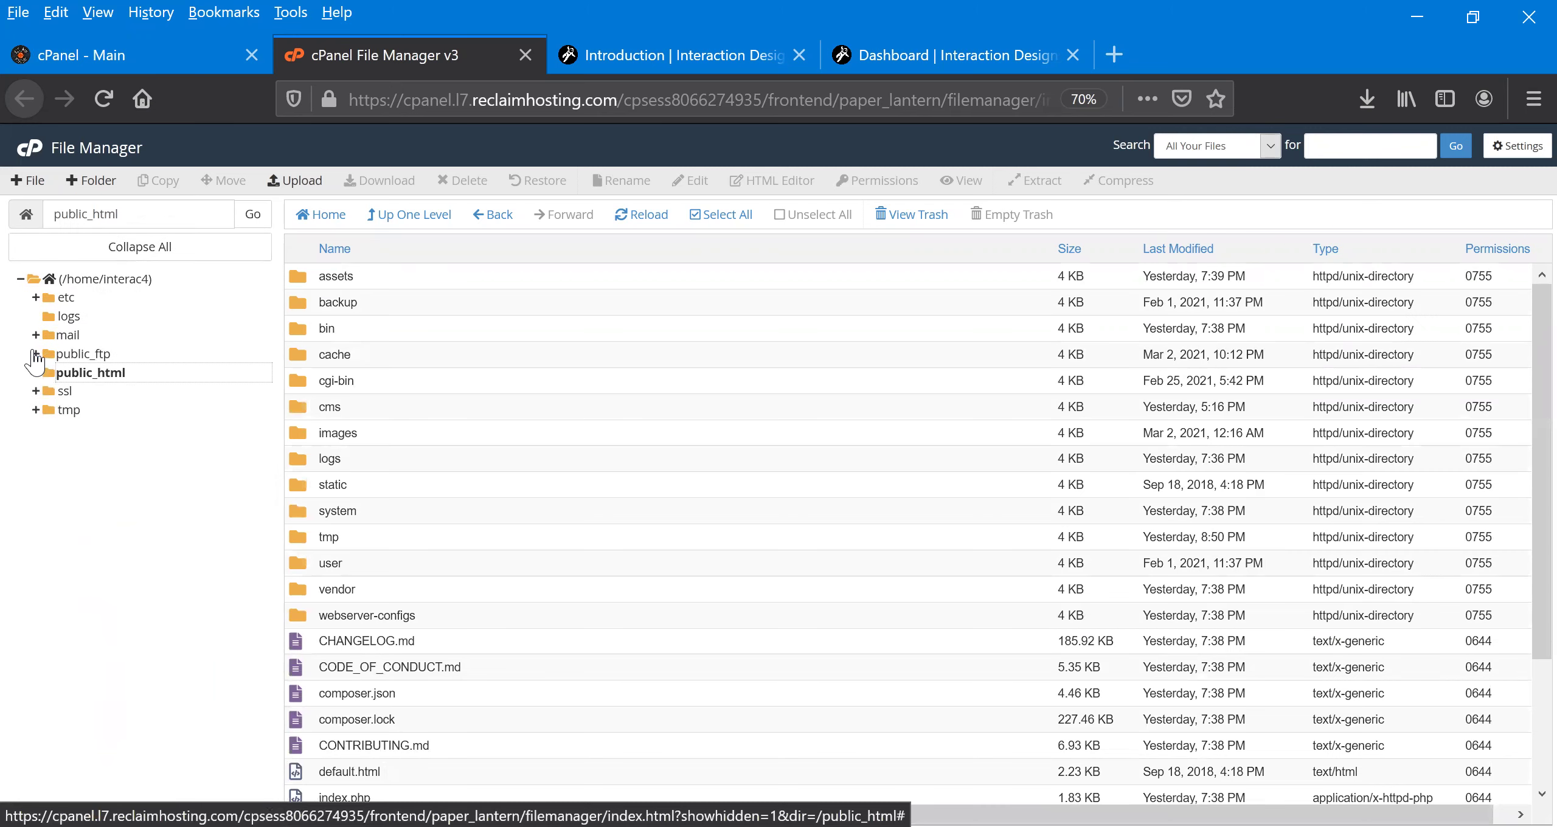
pyautogui.click(35, 373)
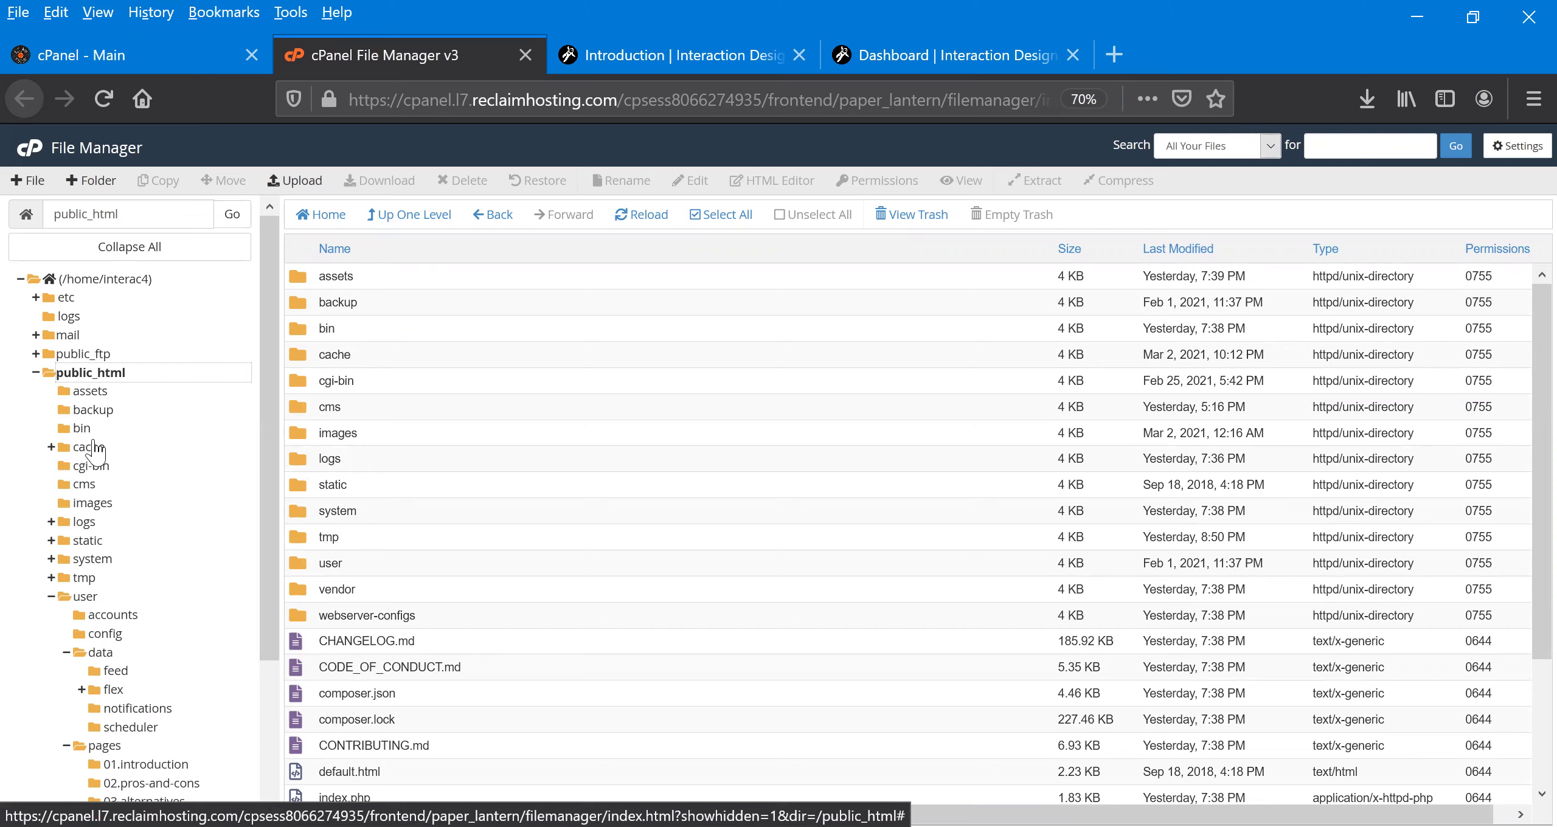
# Step: View the contents of the accounts folder and then the pages folder under public_html/user
pyautogui.scroll(-3, 85, 605)
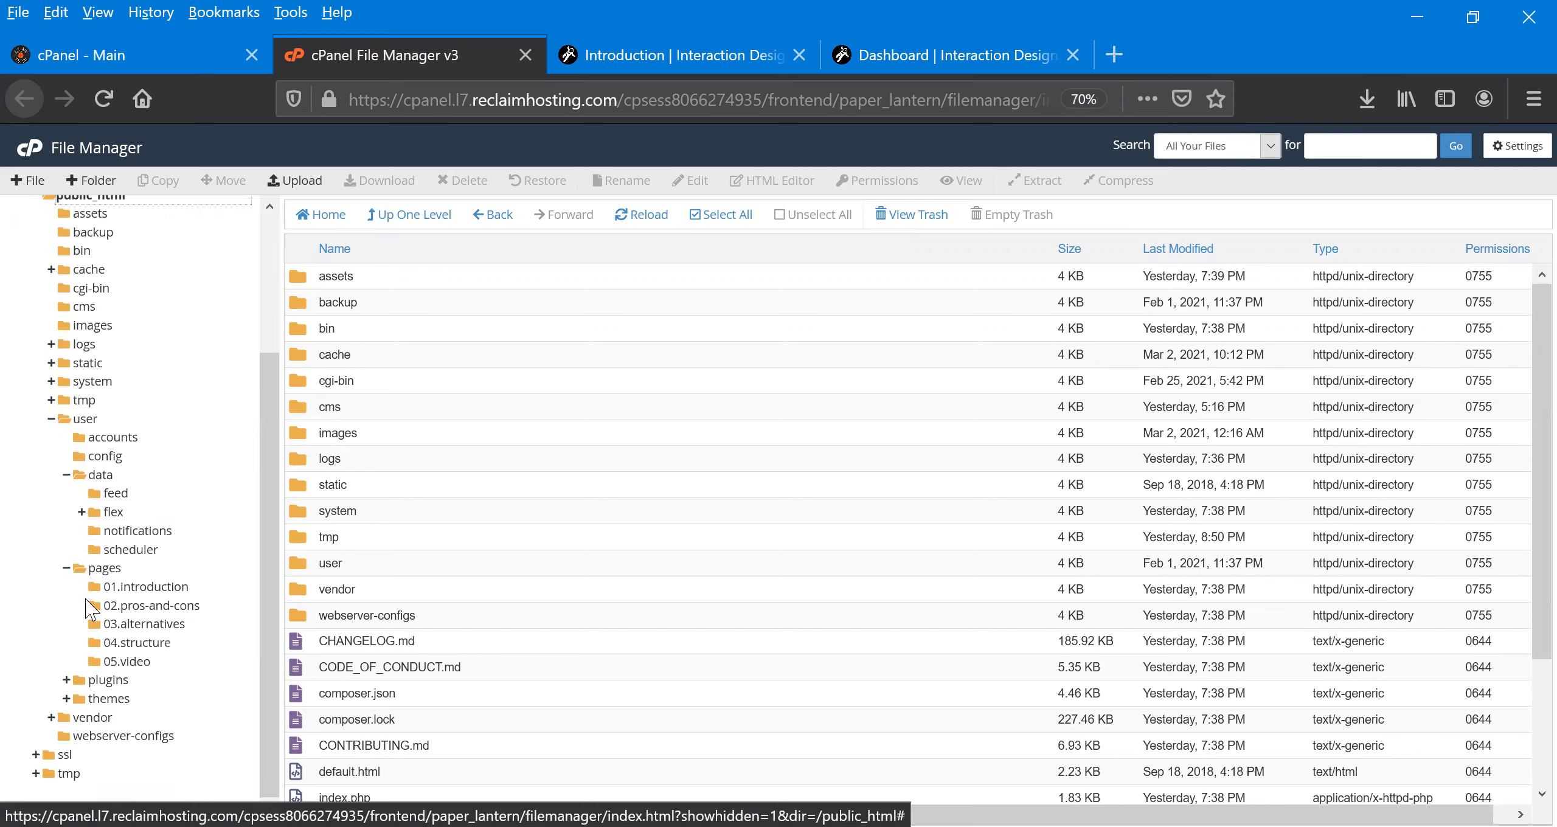
pyautogui.click(100, 441)
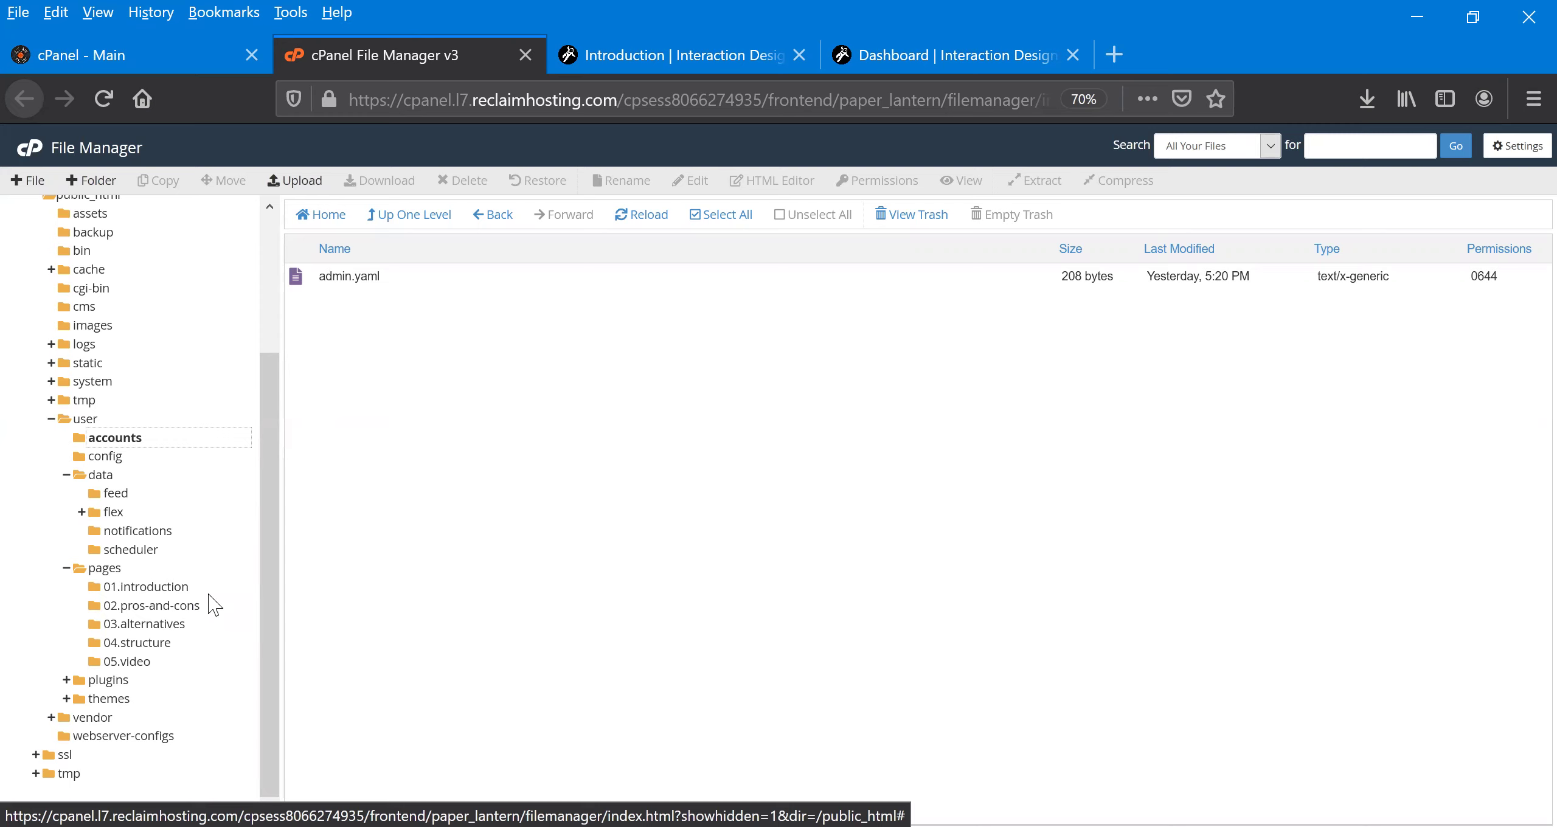
pyautogui.click(98, 570)
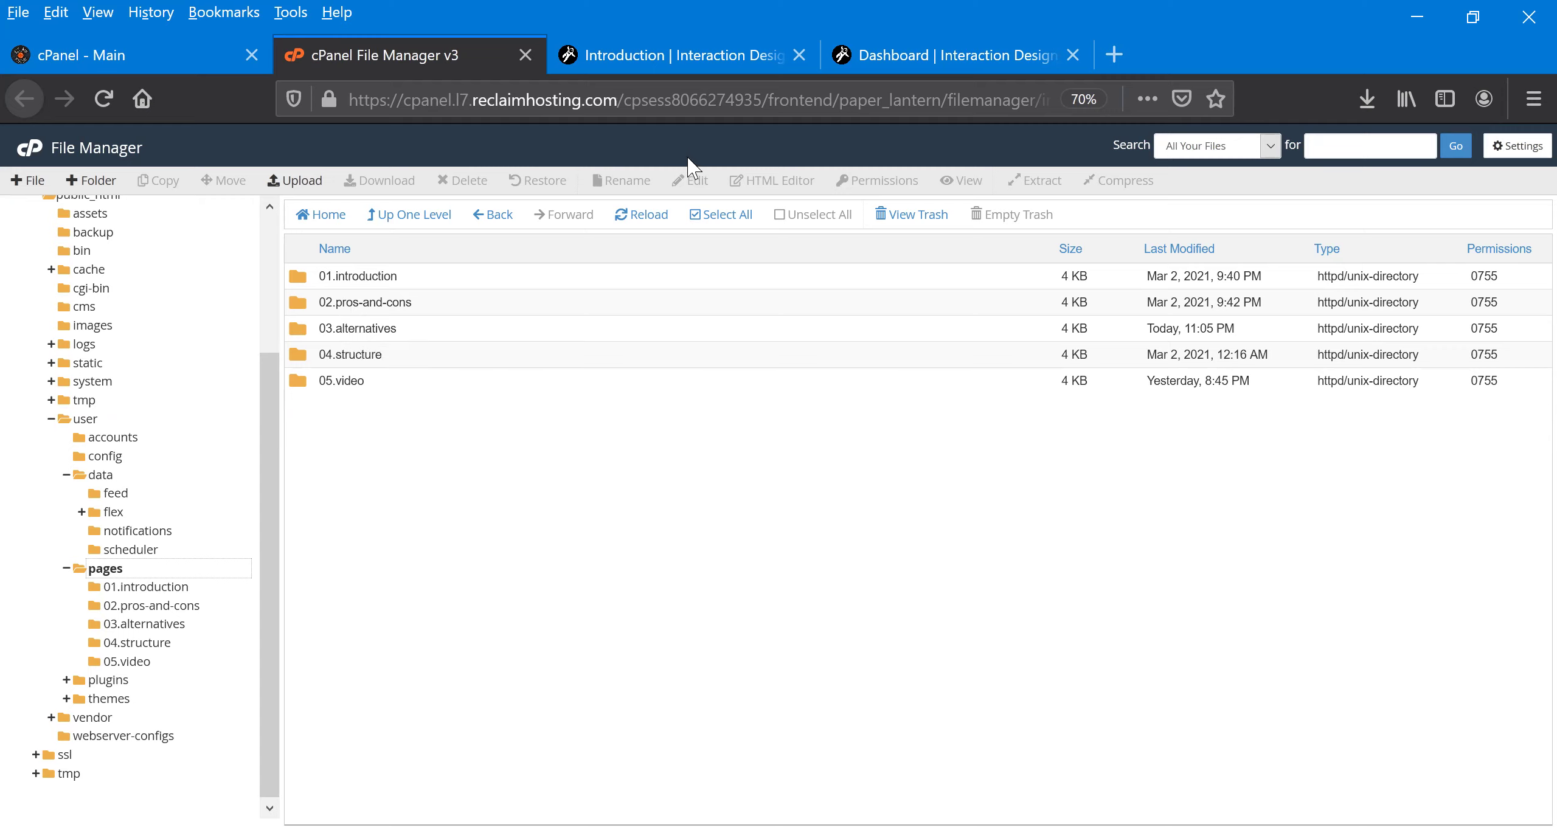
# Step: Browse the live site's Pros and Cons, Alternatives, Structure and Introduction pages to compare the navigation with the page folders
pyautogui.click(718, 47)
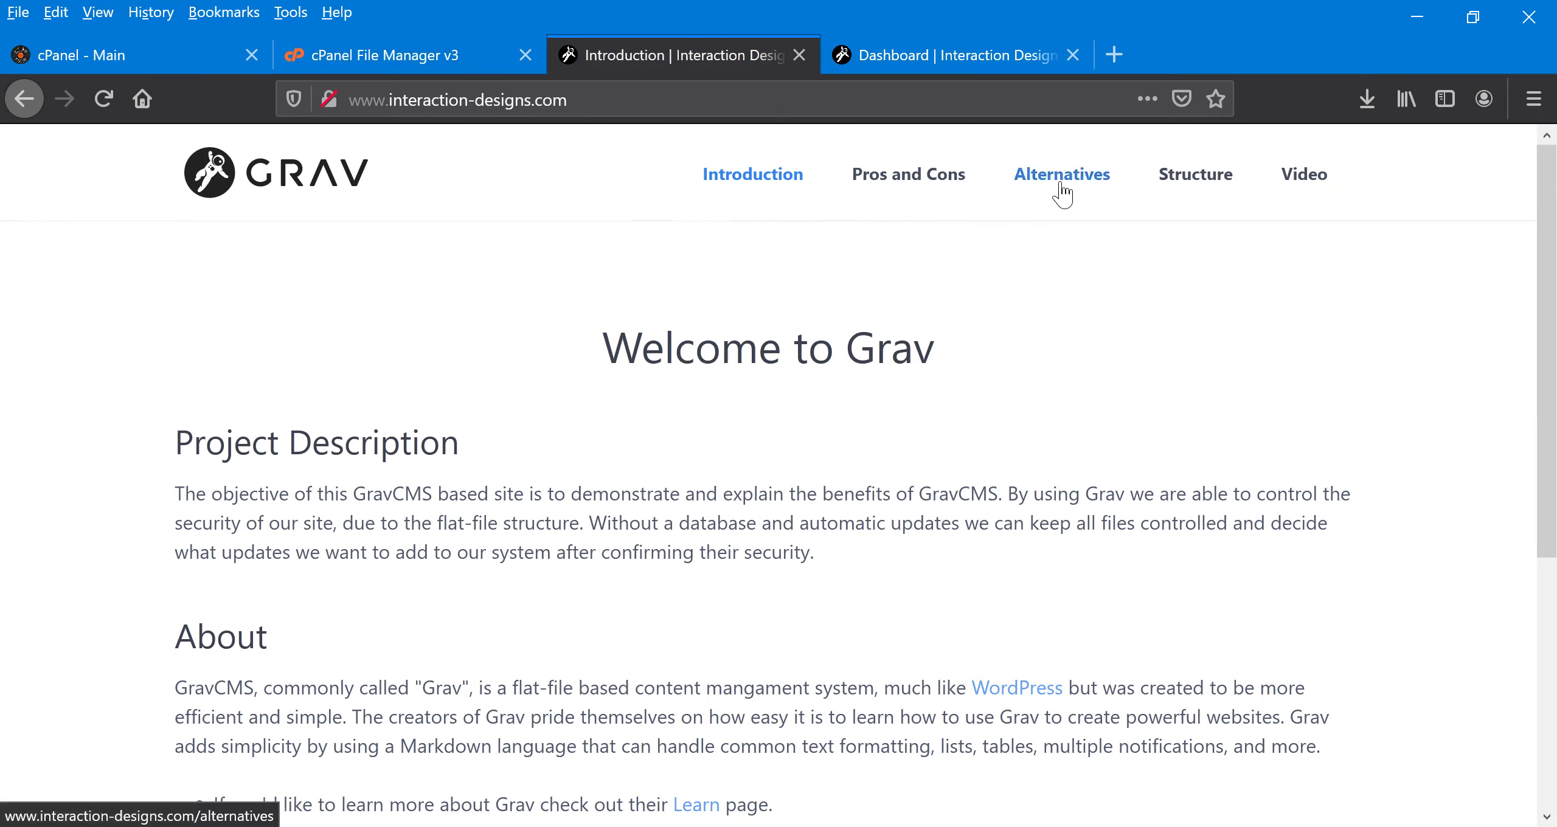
pyautogui.click(401, 55)
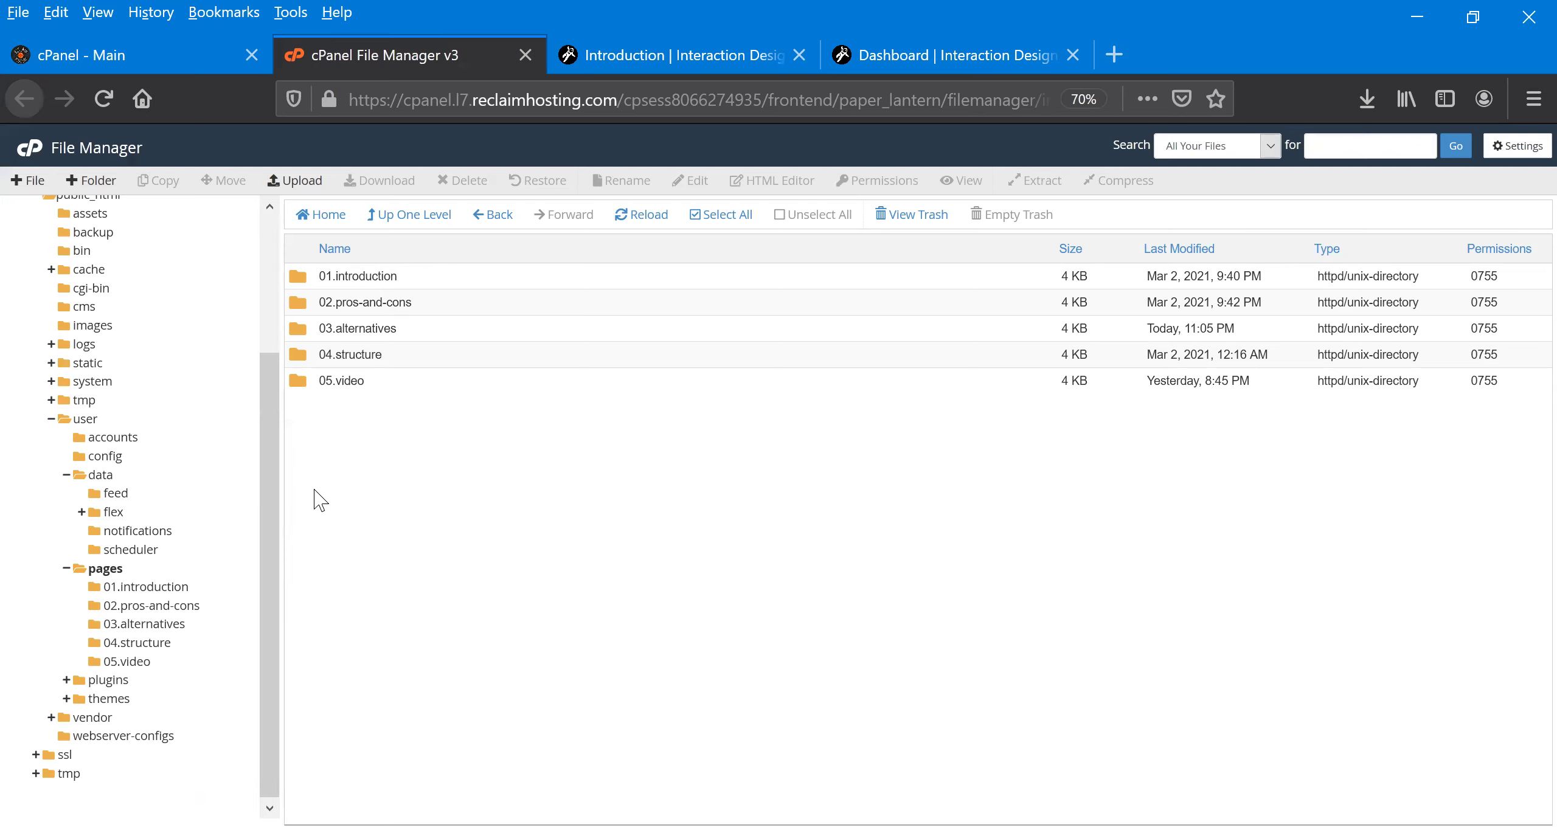
pyautogui.click(681, 63)
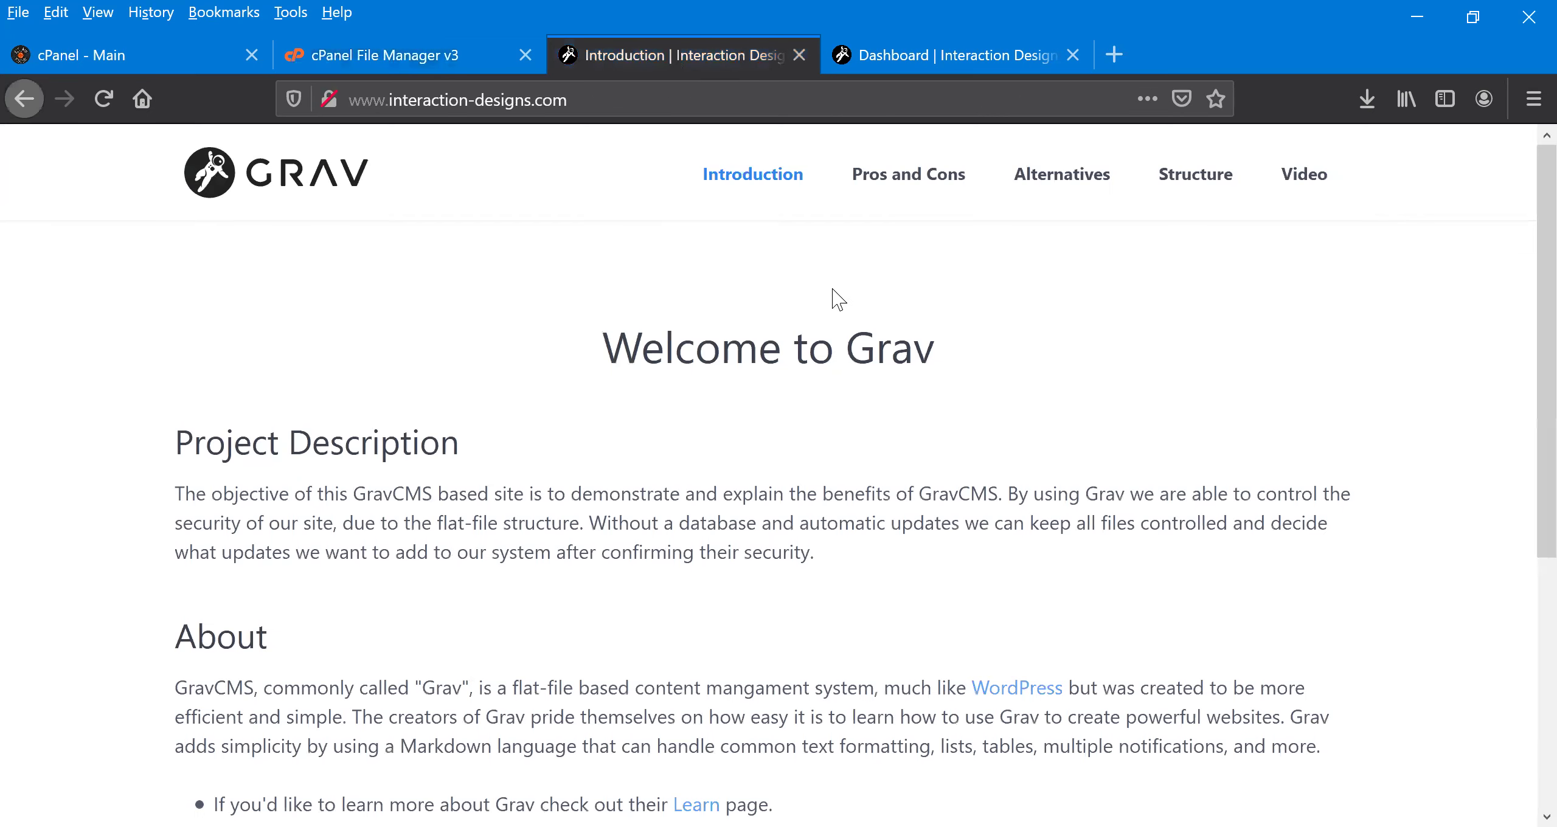
pyautogui.click(931, 194)
pyautogui.click(1071, 196)
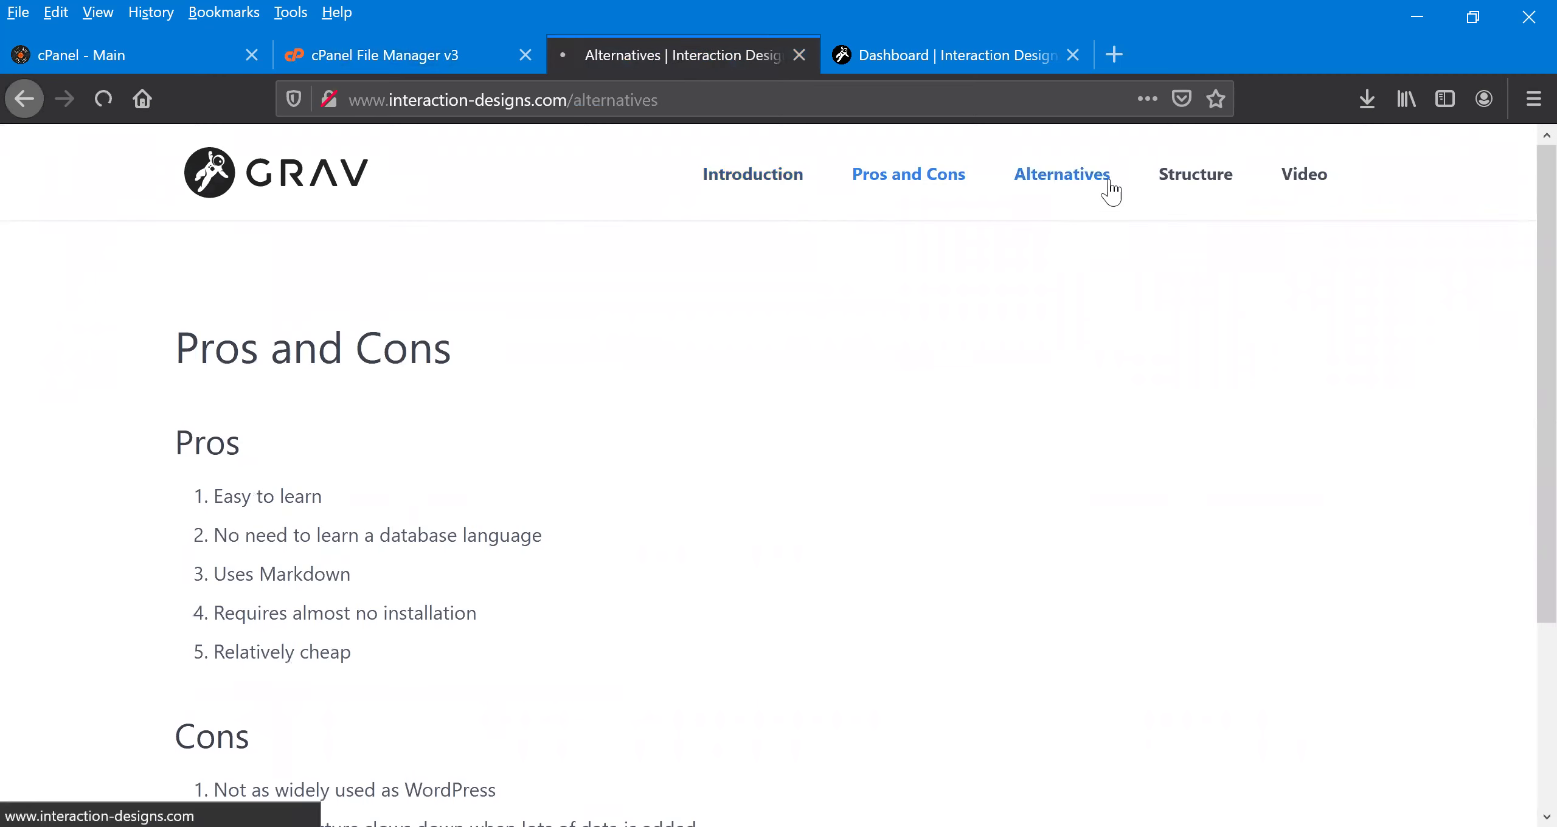
pyautogui.click(1183, 182)
pyautogui.click(863, 185)
pyautogui.click(747, 176)
# Step: Return to the File Manager and inspect the files in each page folder from 01.introduction through 05.video
pyautogui.click(447, 55)
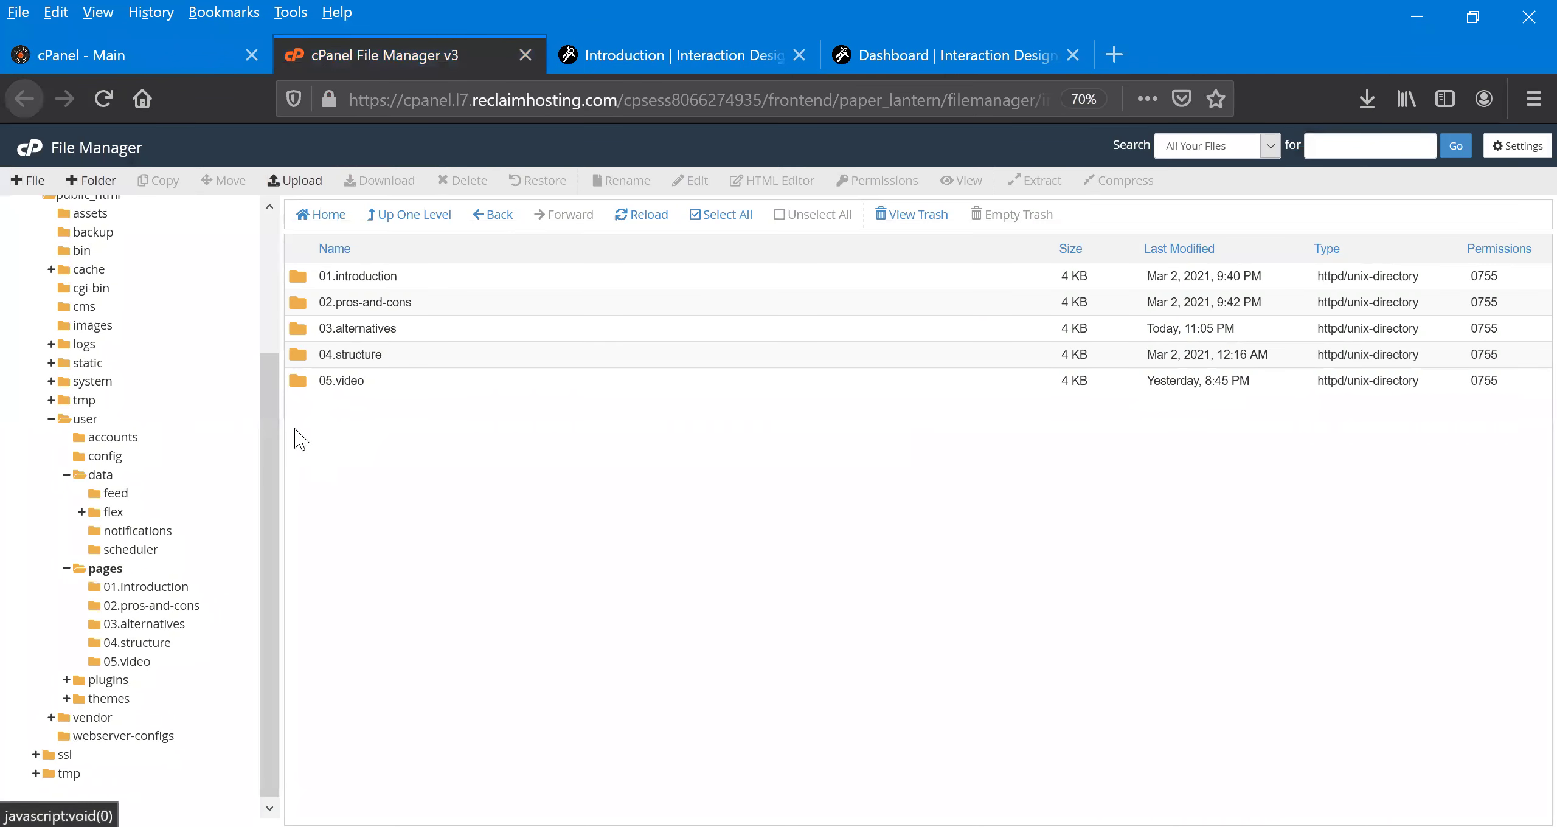
pyautogui.click(309, 280)
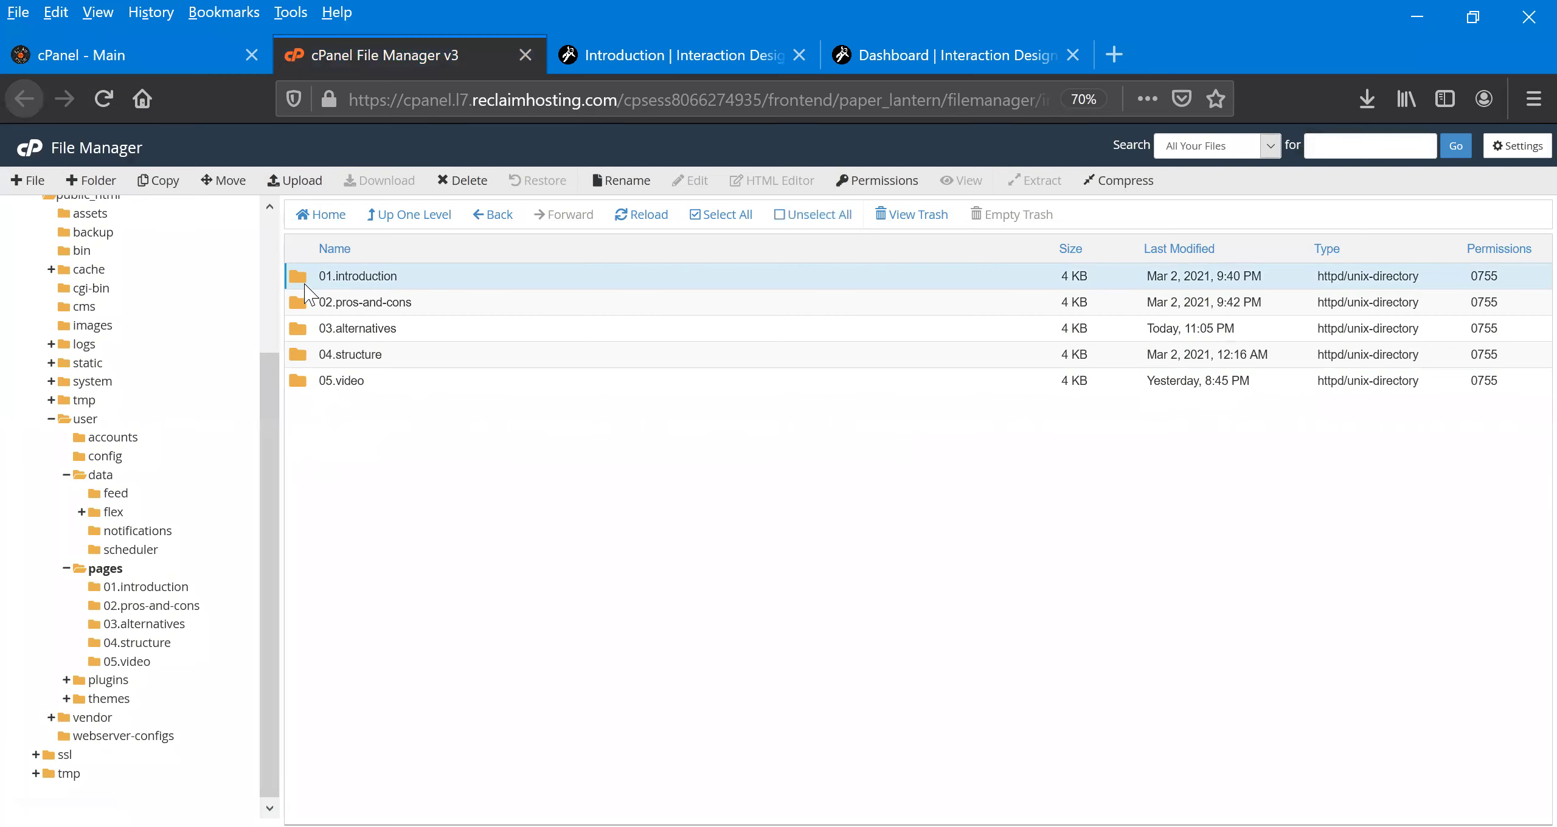
pyautogui.click(135, 589)
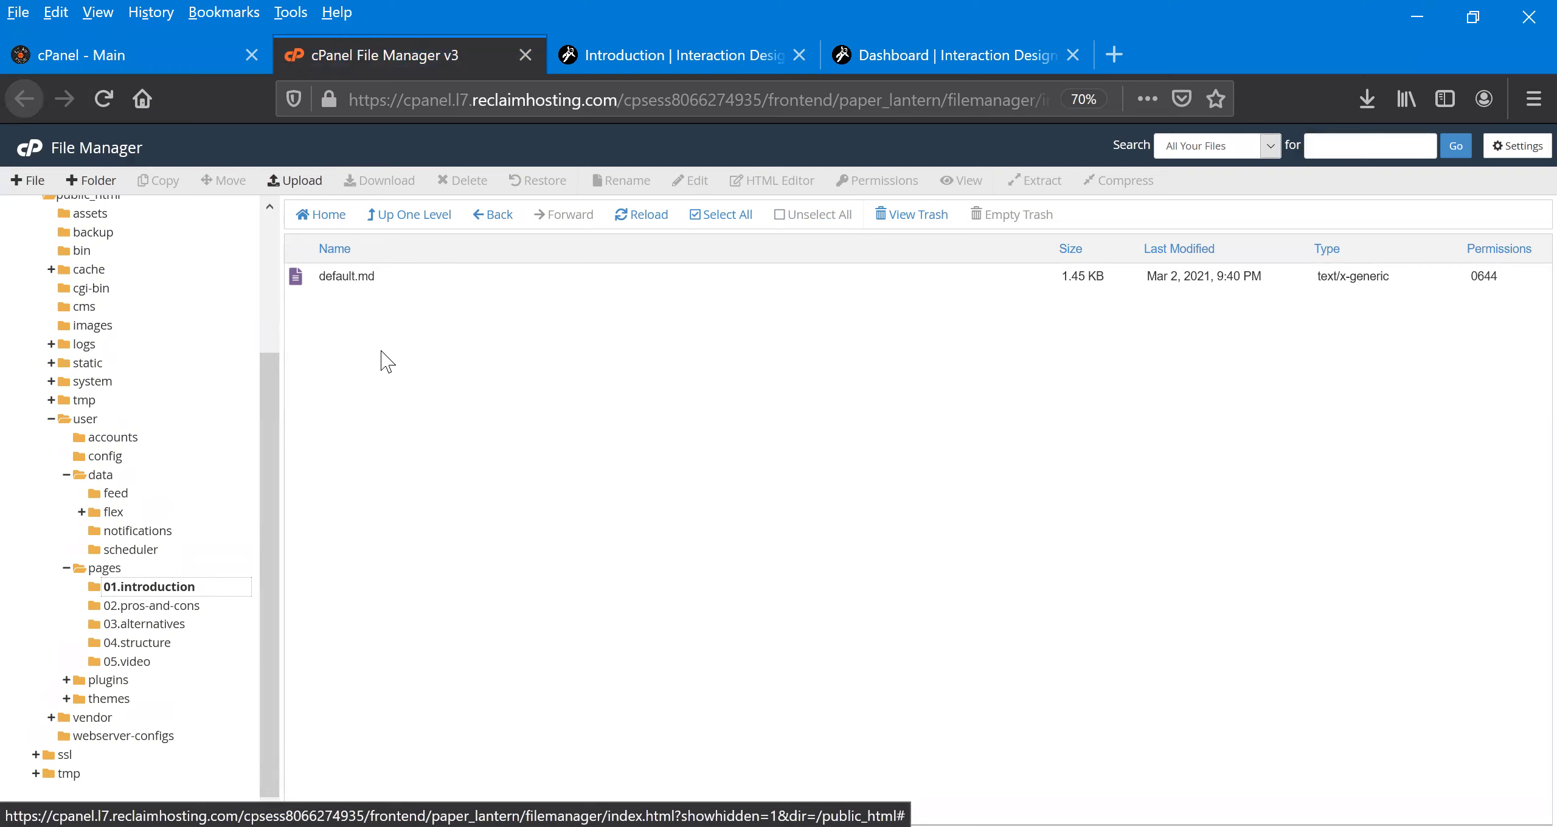
pyautogui.click(182, 606)
pyautogui.click(159, 626)
pyautogui.click(151, 643)
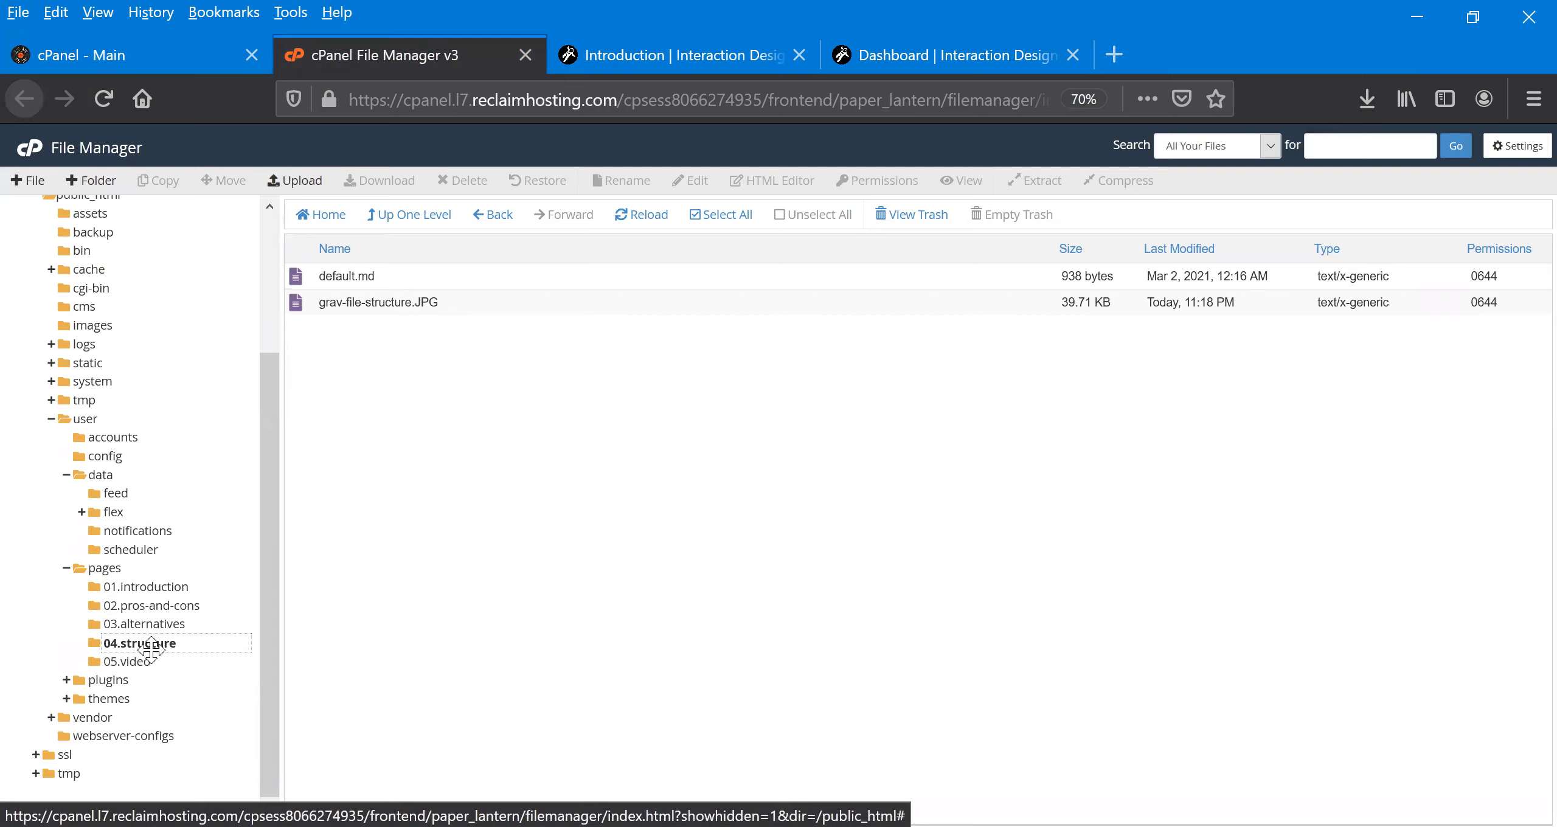
pyautogui.click(142, 660)
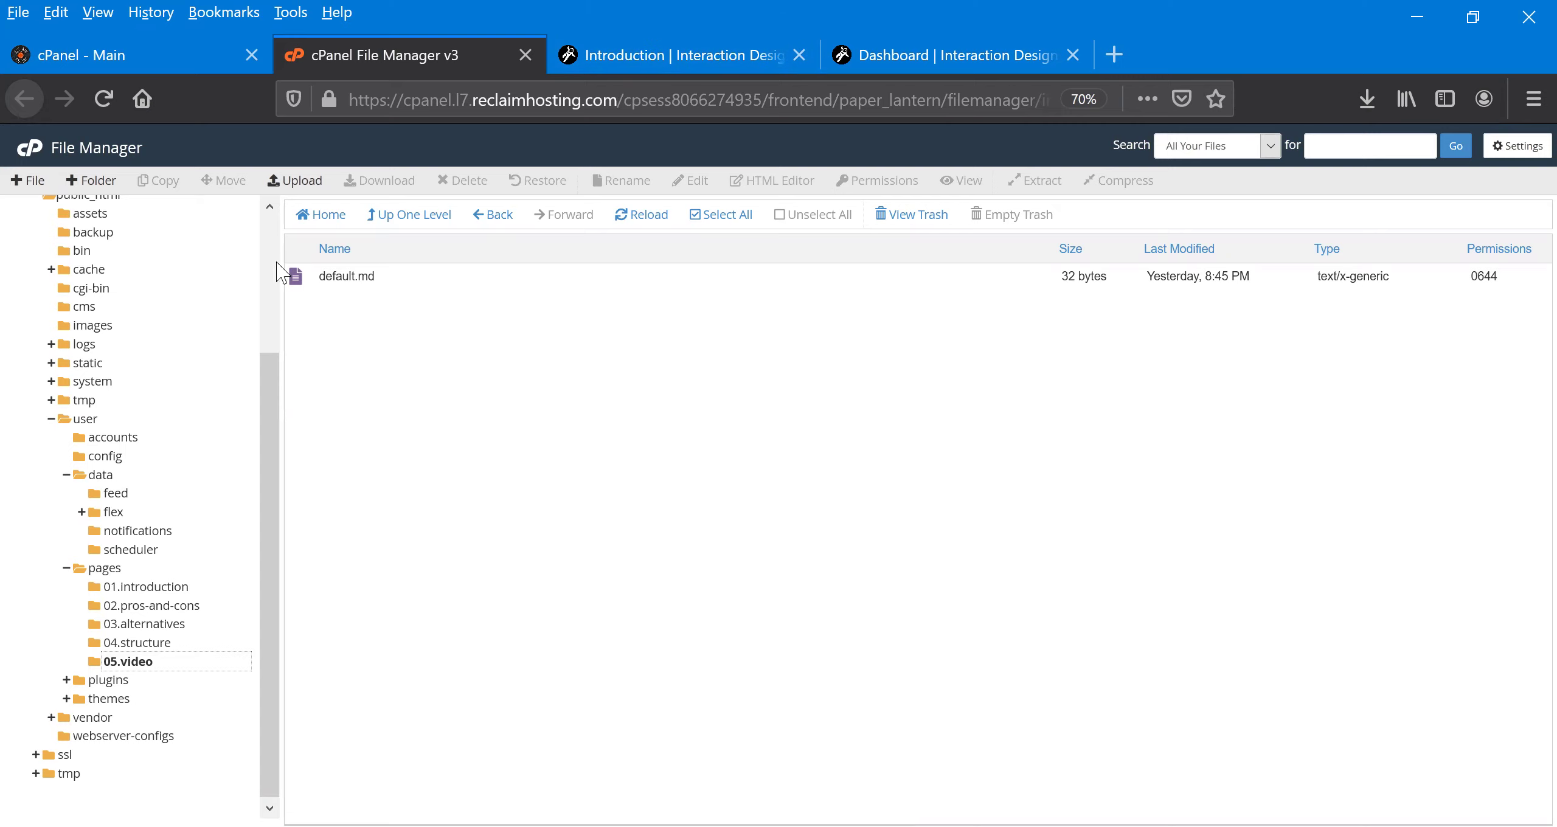
pyautogui.scroll(3, 122, 359)
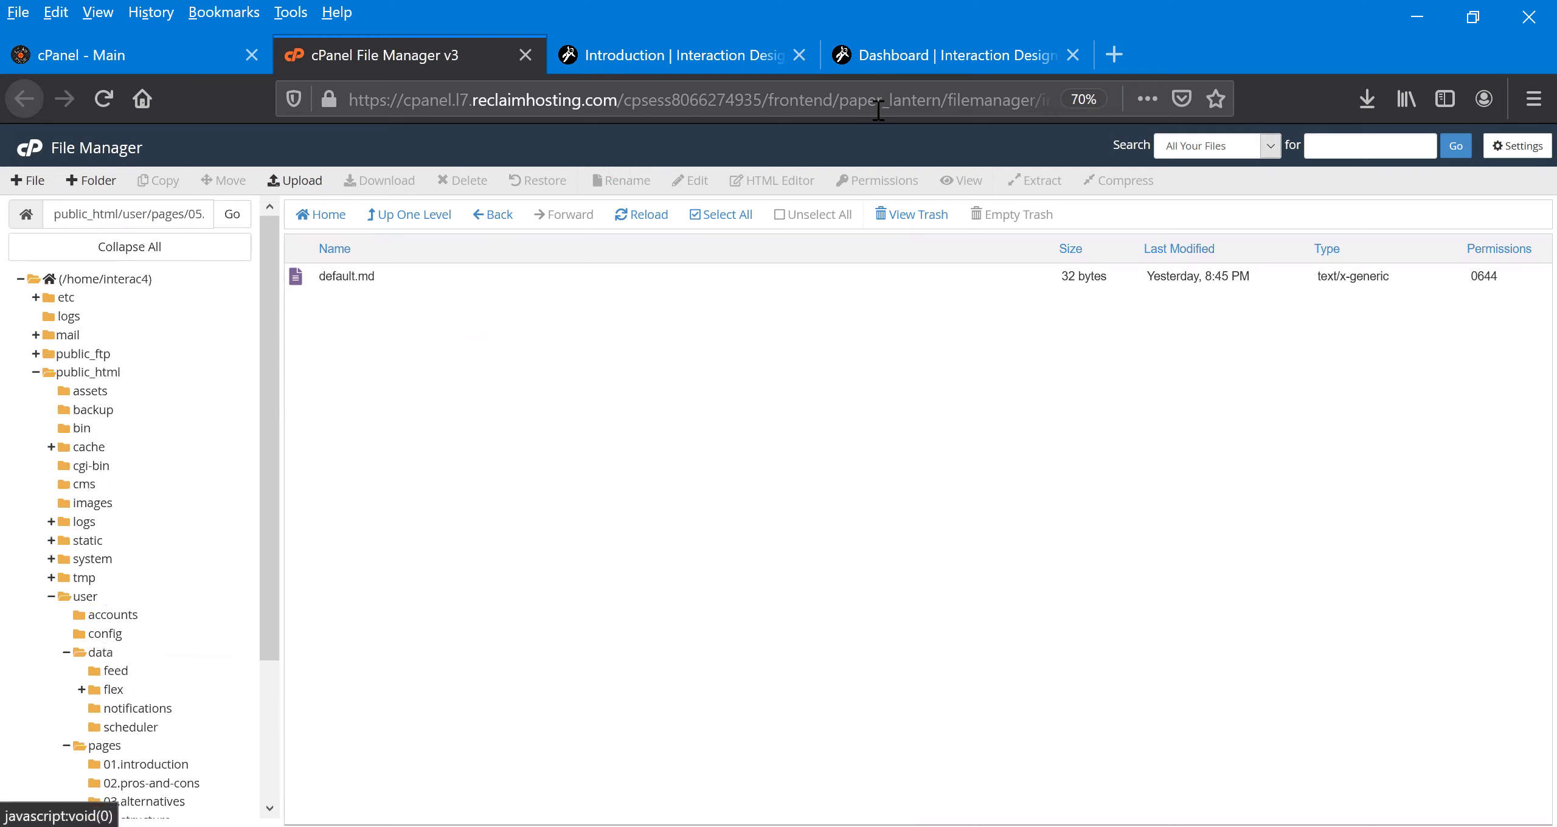
# Step: Switch to the Grav admin dashboard and review the System configuration's content settings and section list
pyautogui.click(939, 59)
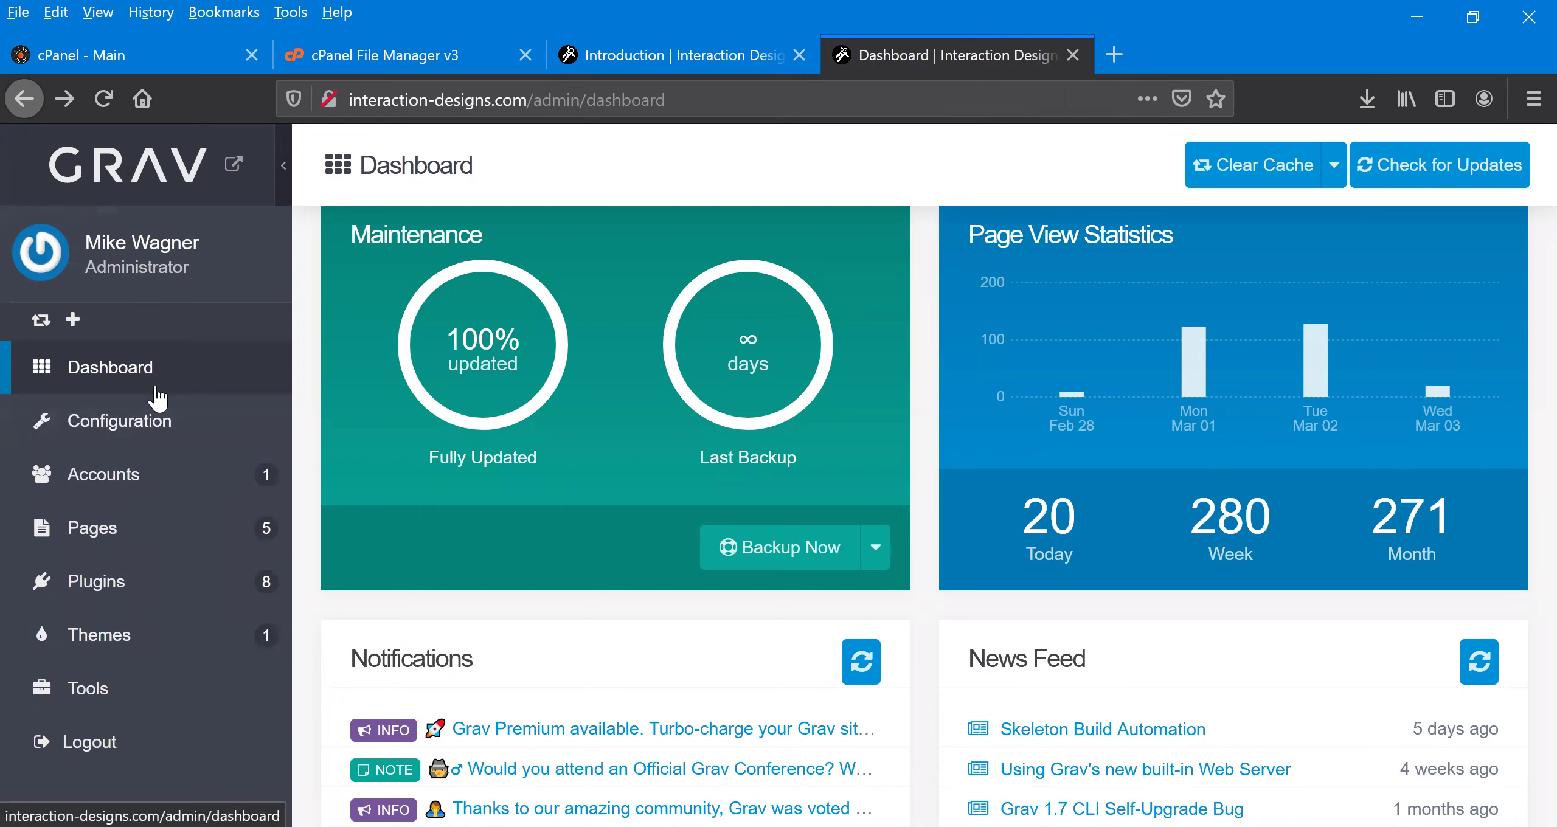
pyautogui.click(147, 420)
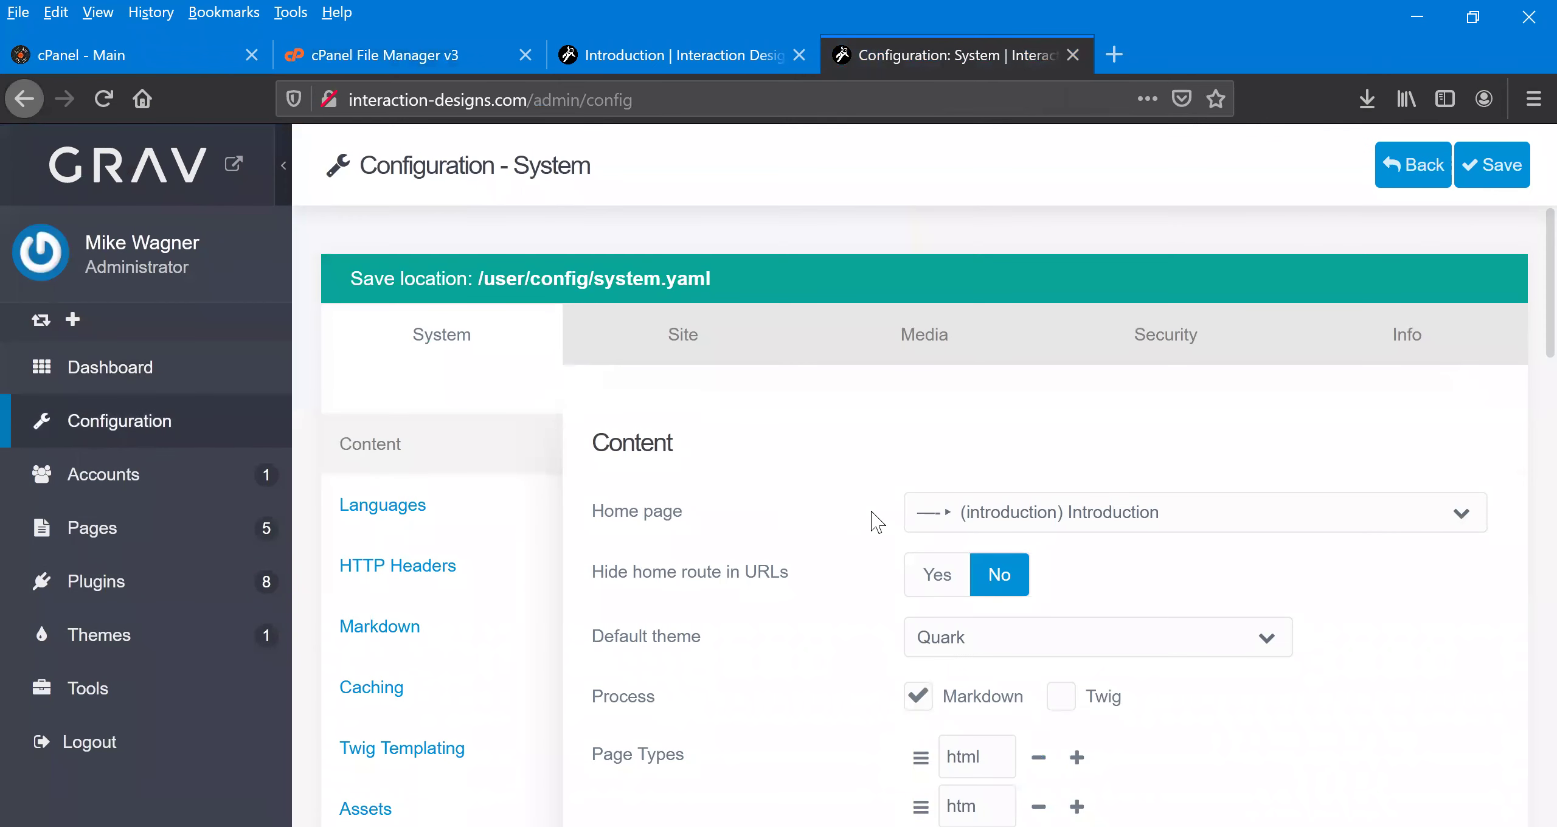
pyautogui.scroll(-3, 827, 550)
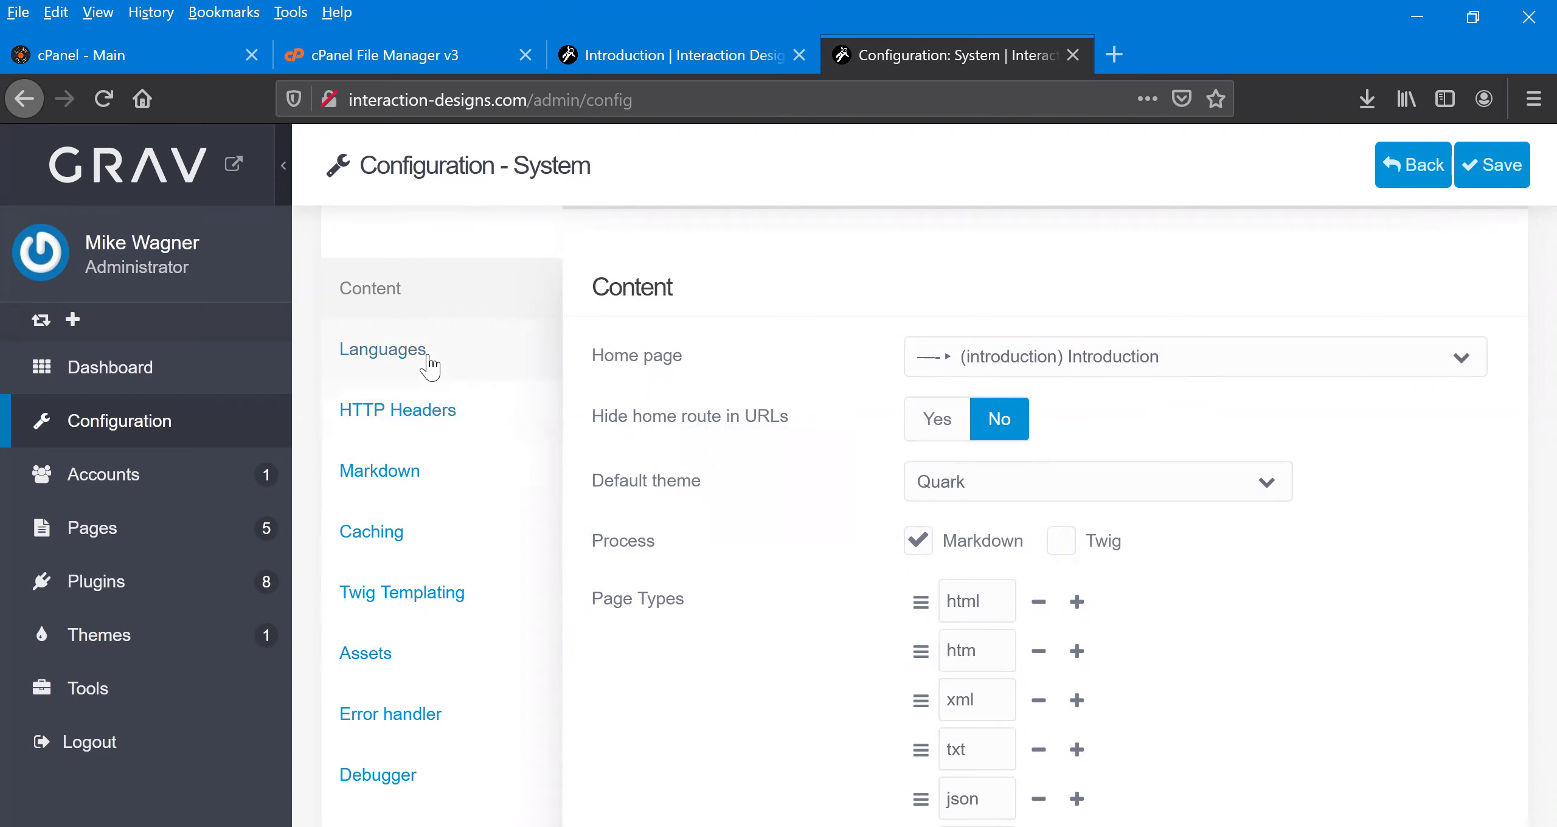
pyautogui.scroll(-3, 429, 365)
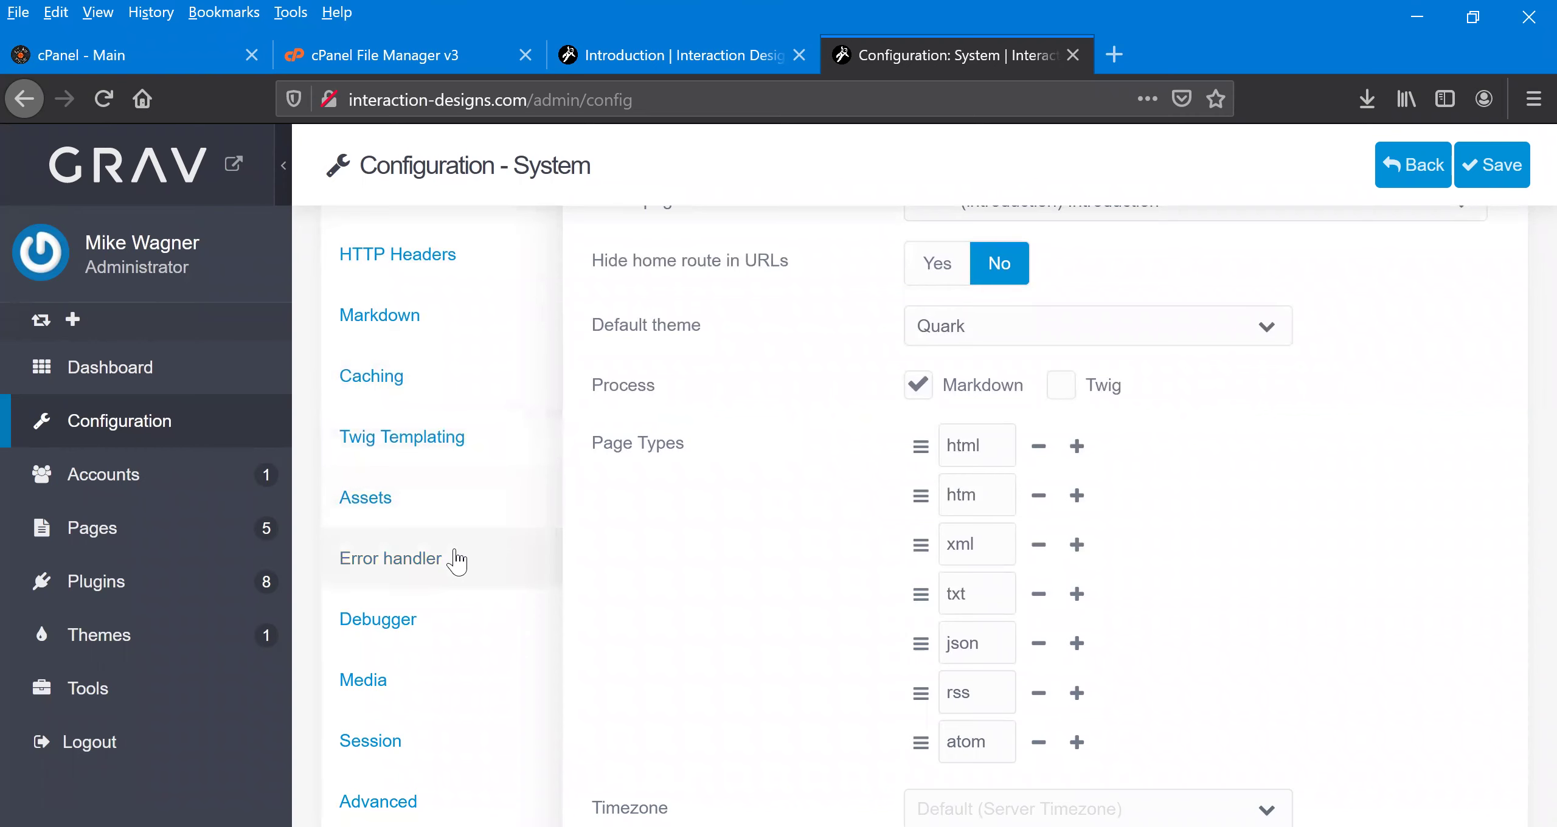
pyautogui.scroll(5, 459, 554)
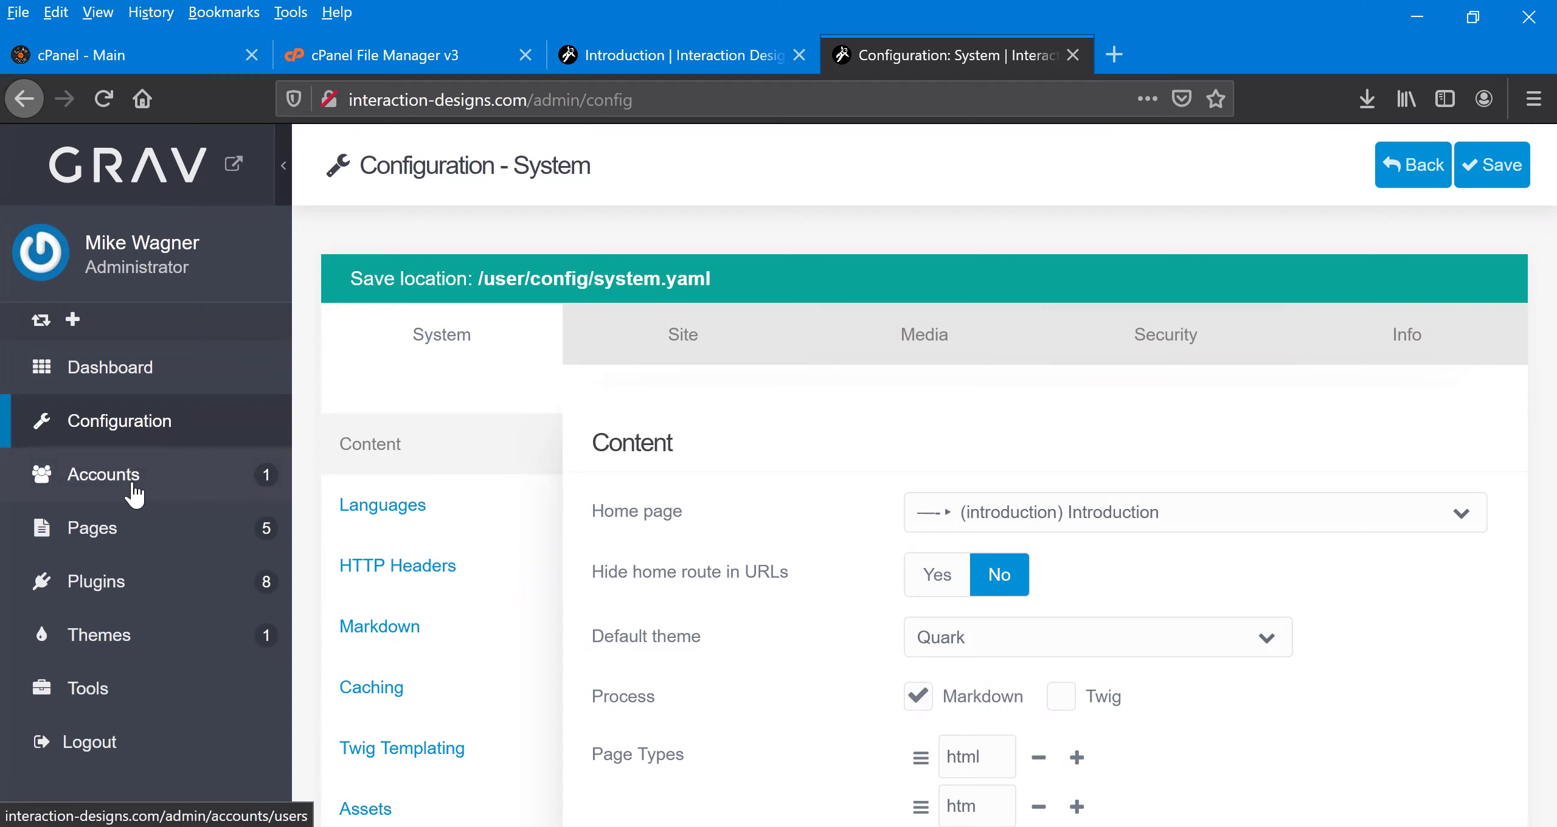
# Step: Open the Introduction page in the Grav admin editor and compare its Markdown content with the live page
pyautogui.click(140, 538)
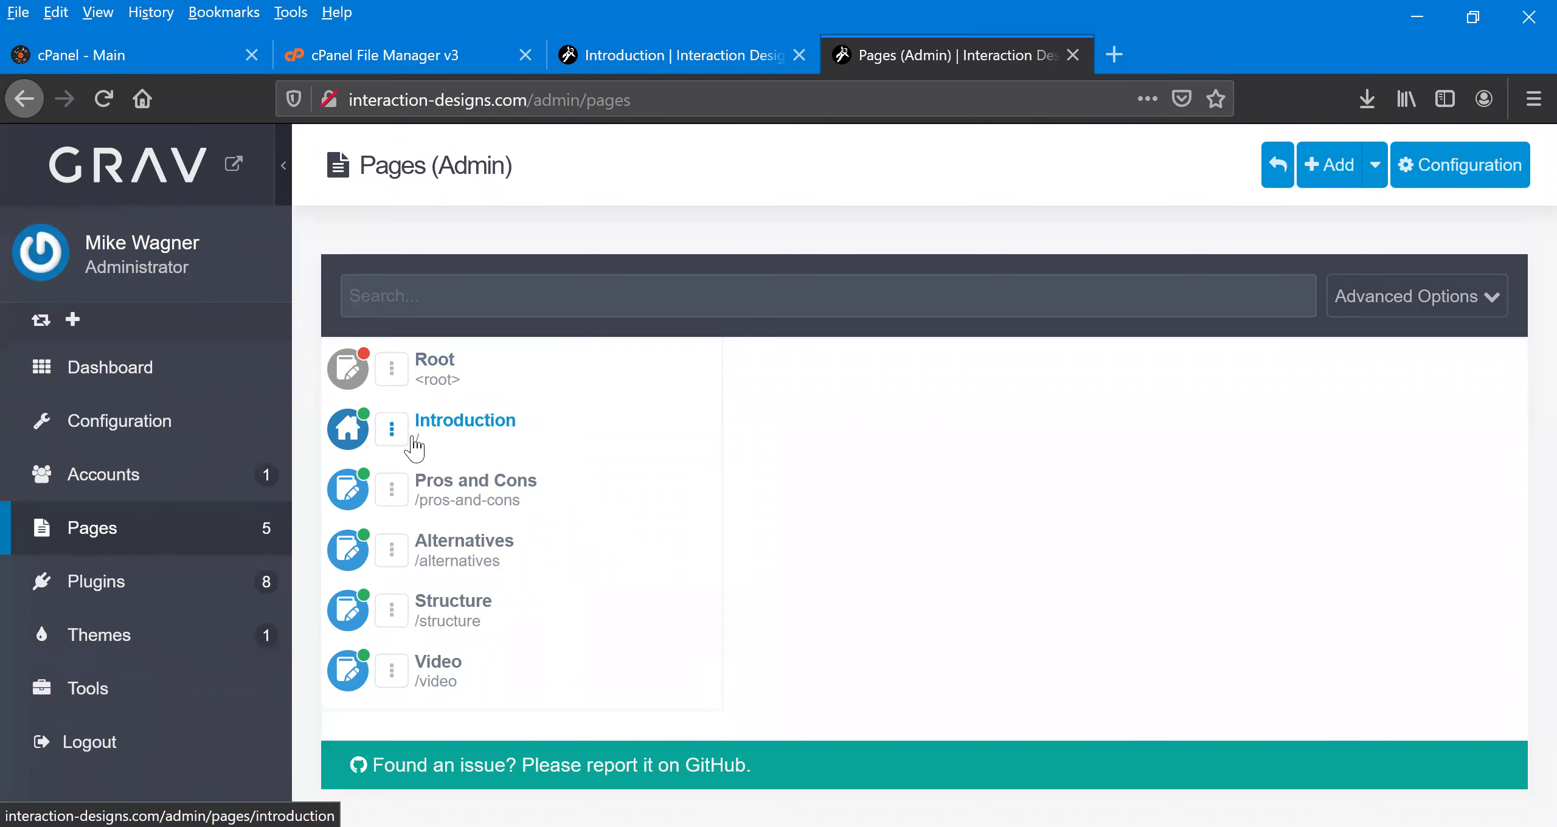
pyautogui.click(453, 433)
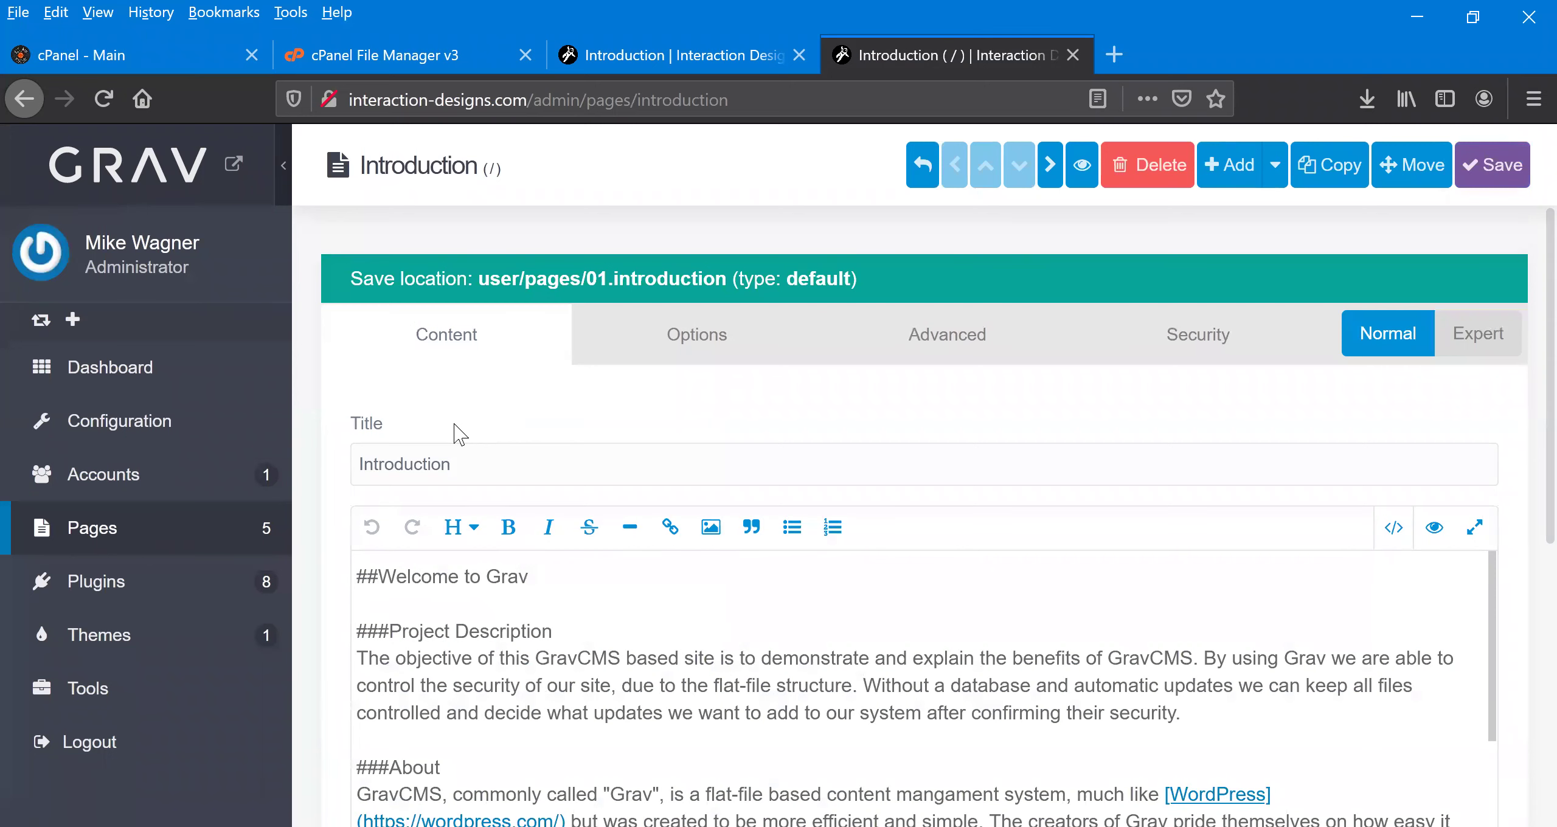
pyautogui.click(695, 58)
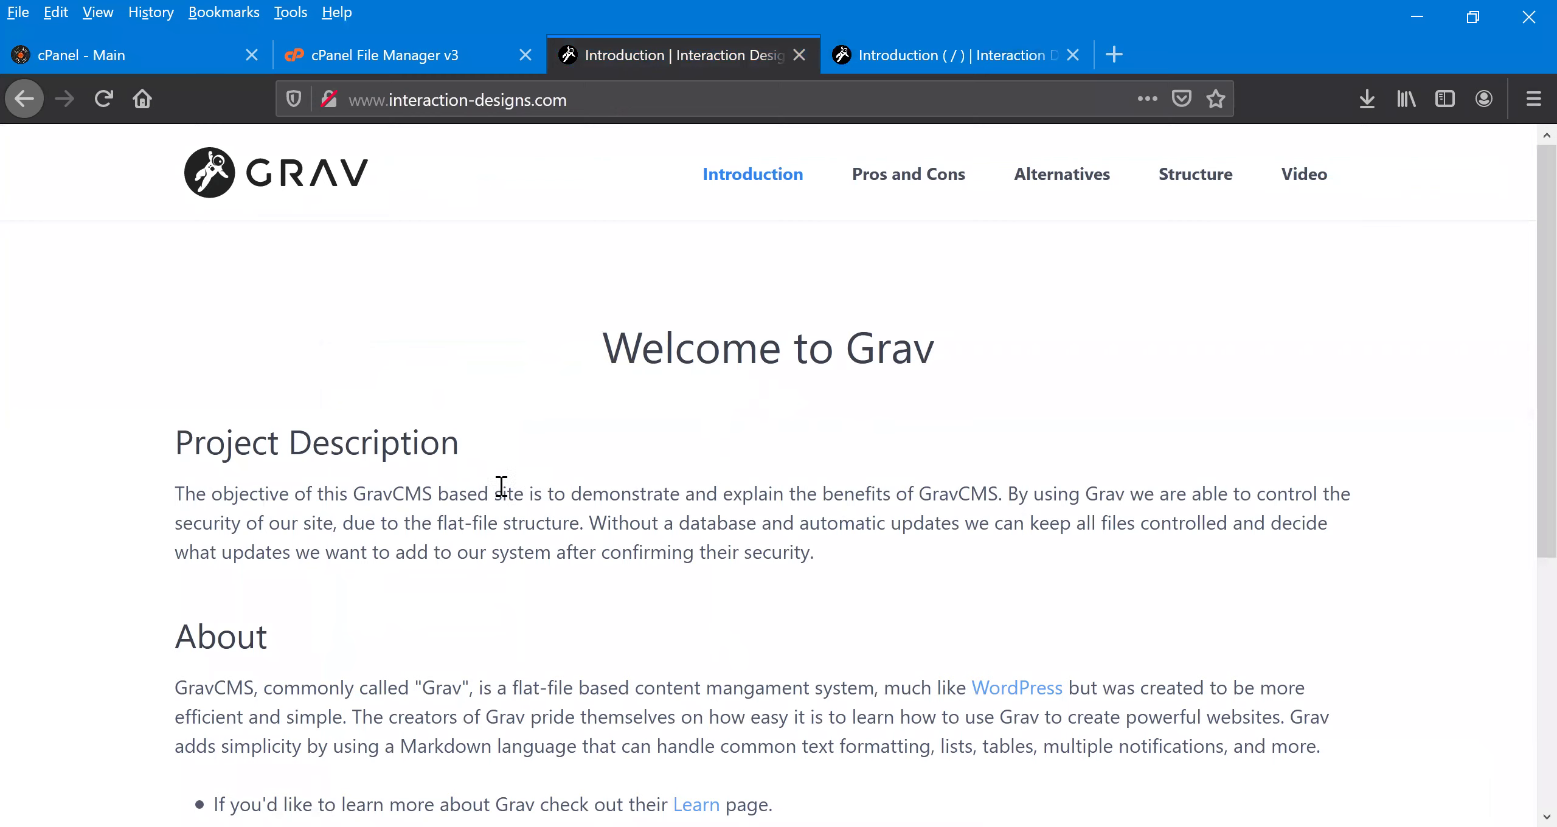
pyautogui.click(939, 49)
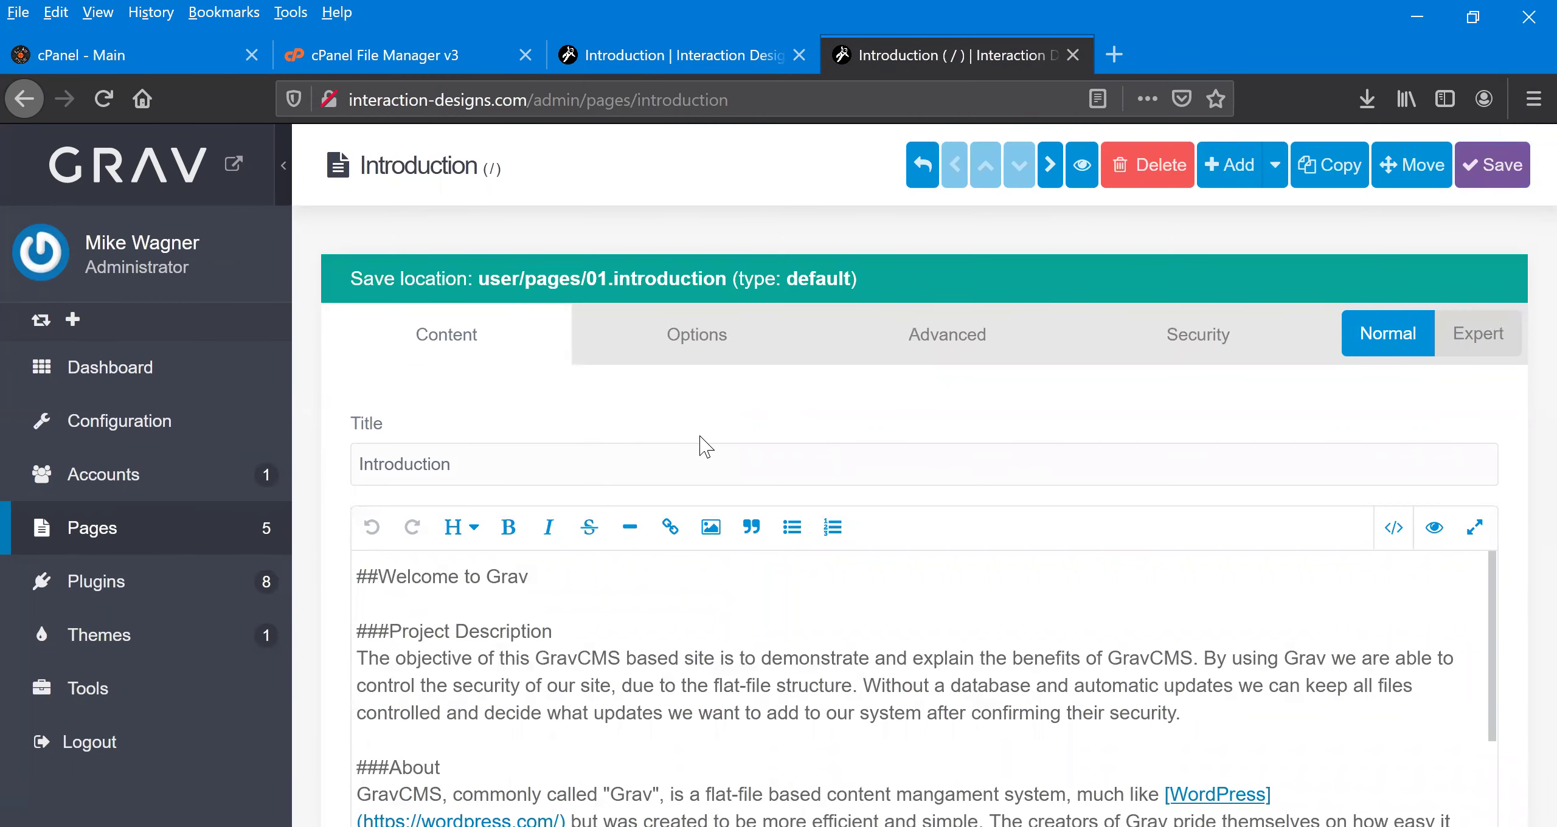
pyautogui.scroll(-3, 701, 437)
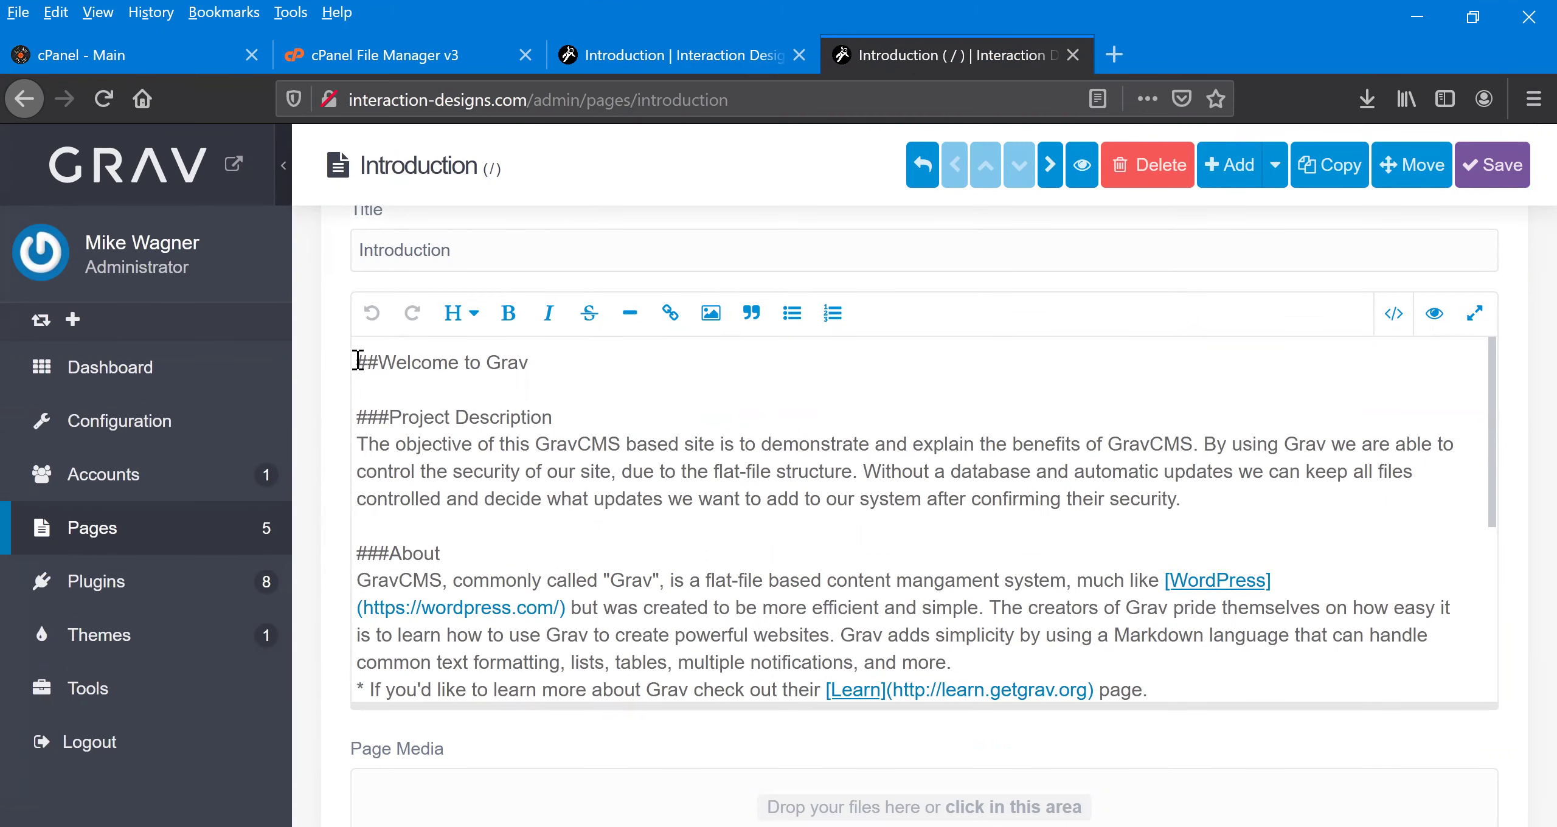
# Step: Highlight the Welcome to Grav heading line and the ### markers before Project Description and About in the Markdown editor
pyautogui.moveTo(357, 361); pyautogui.dragTo(555, 372)
pyautogui.click(576, 365)
pyautogui.moveTo(389, 417); pyautogui.dragTo(350, 418)
pyautogui.moveTo(392, 554); pyautogui.dragTo(333, 555)
# Step: On the live Introduction page, highlight the Welcome to Grav title, the Project Description heading and the paragraph beneath it
pyautogui.click(694, 53)
pyautogui.moveTo(603, 339); pyautogui.dragTo(955, 358)
pyautogui.moveTo(461, 442); pyautogui.dragTo(177, 461)
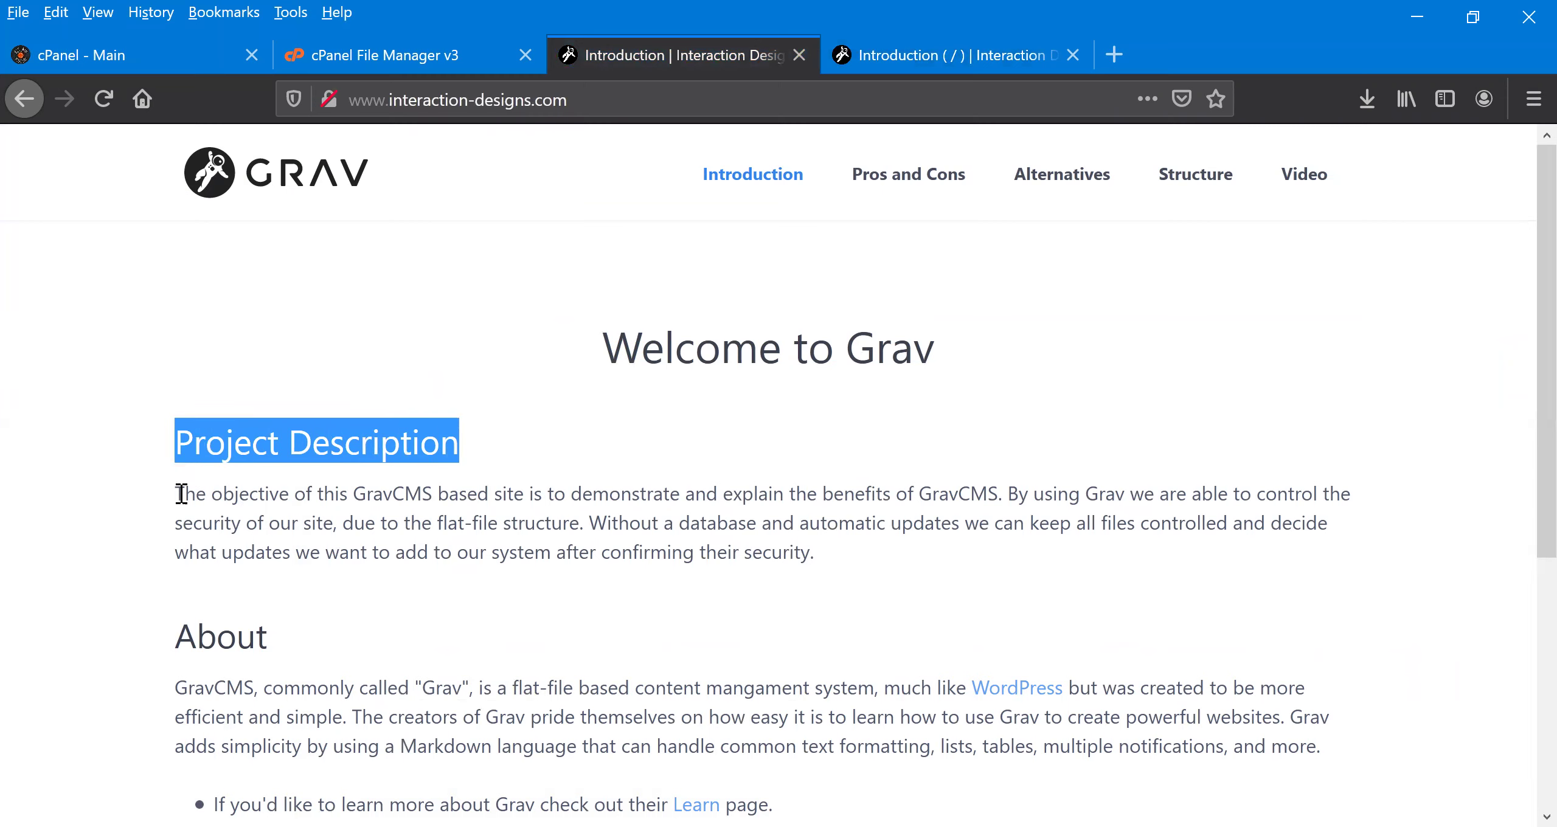
pyautogui.moveTo(175, 491); pyautogui.dragTo(859, 570)
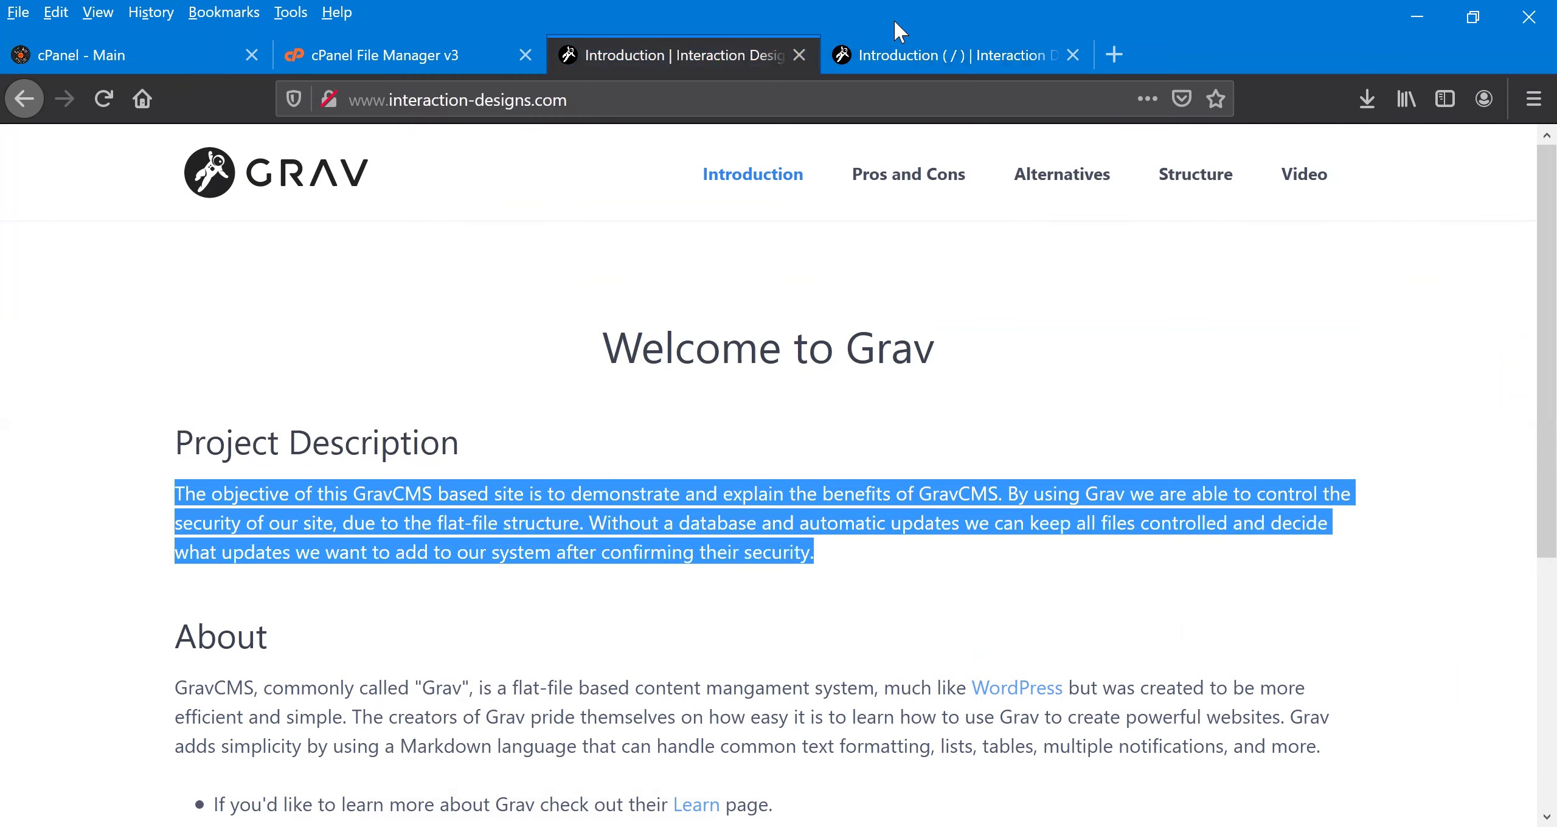
# Step: Back in the page editor, highlight the Project Description paragraph and view the About and Community Markdown
pyautogui.click(920, 41)
pyautogui.moveTo(360, 446); pyautogui.dragTo(1220, 508)
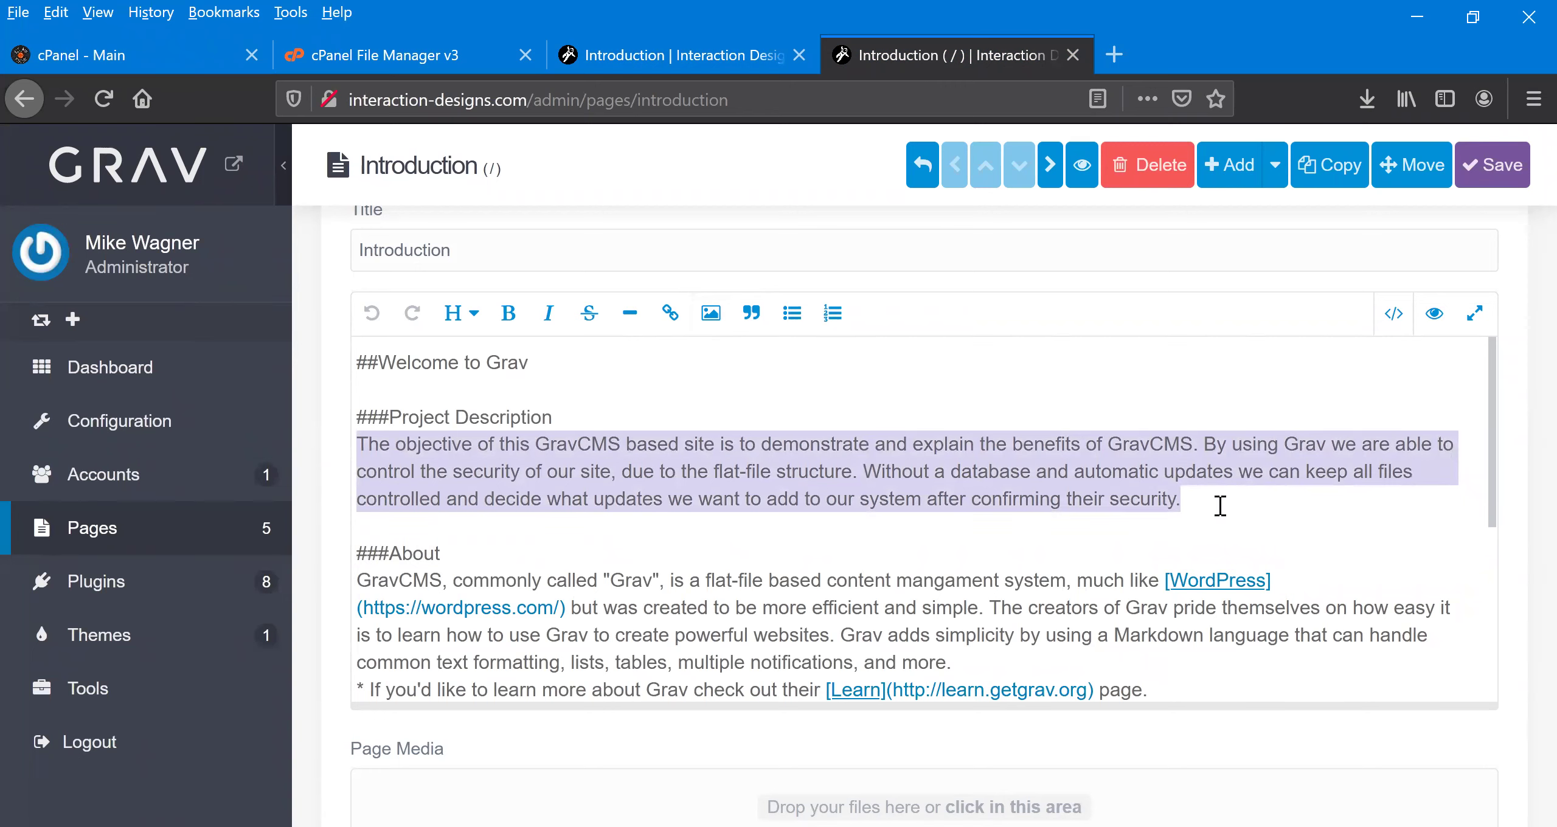
pyautogui.click(1220, 506)
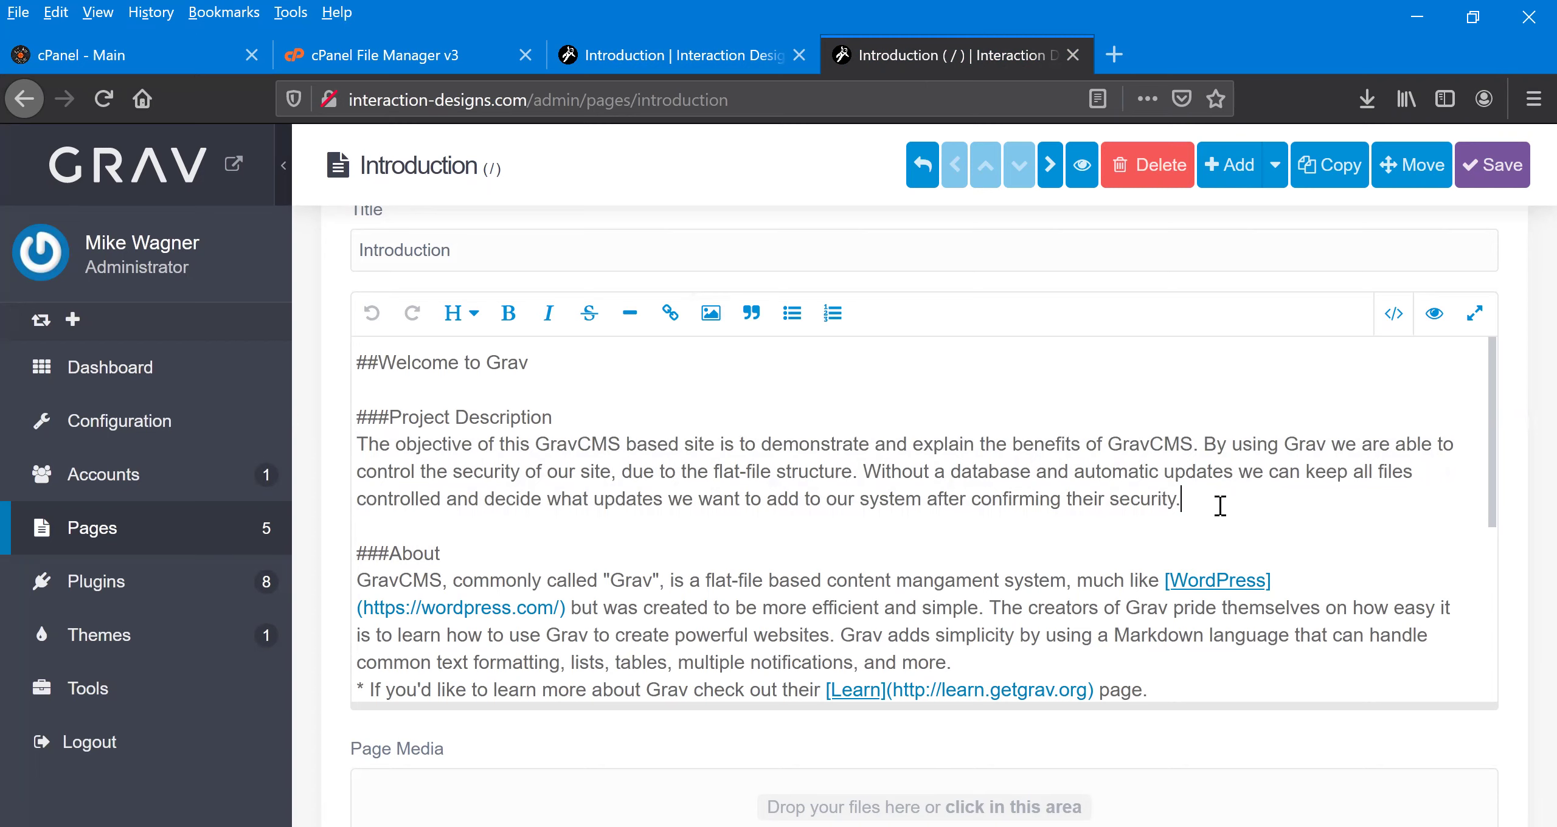
pyautogui.scroll(-2, 1192, 535)
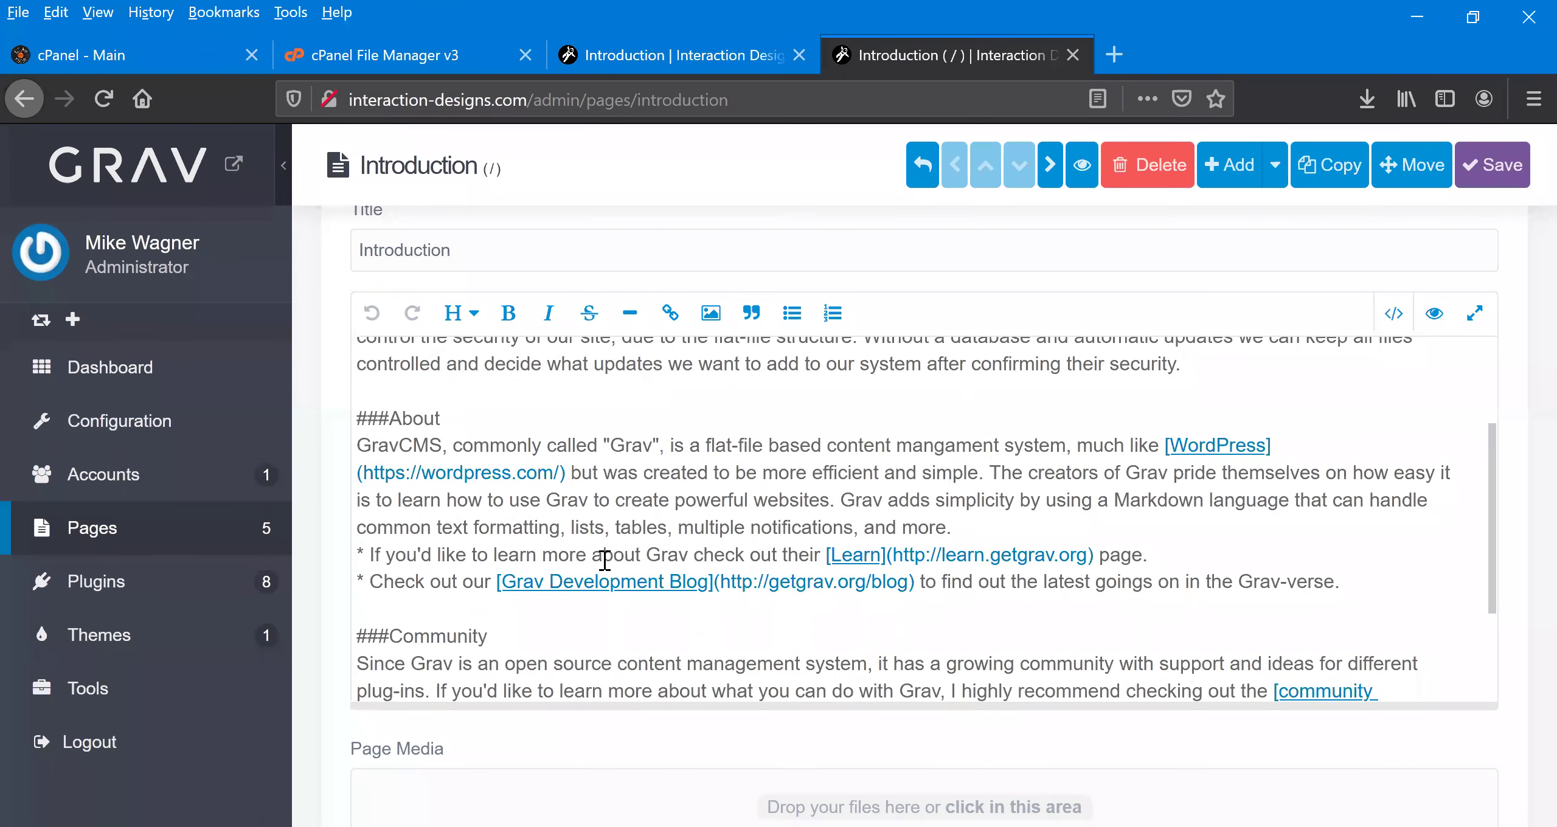
# Step: Review the About and Community Markdown of the Introduction page and return to the admin page list
pyautogui.scroll(-1, 604, 560)
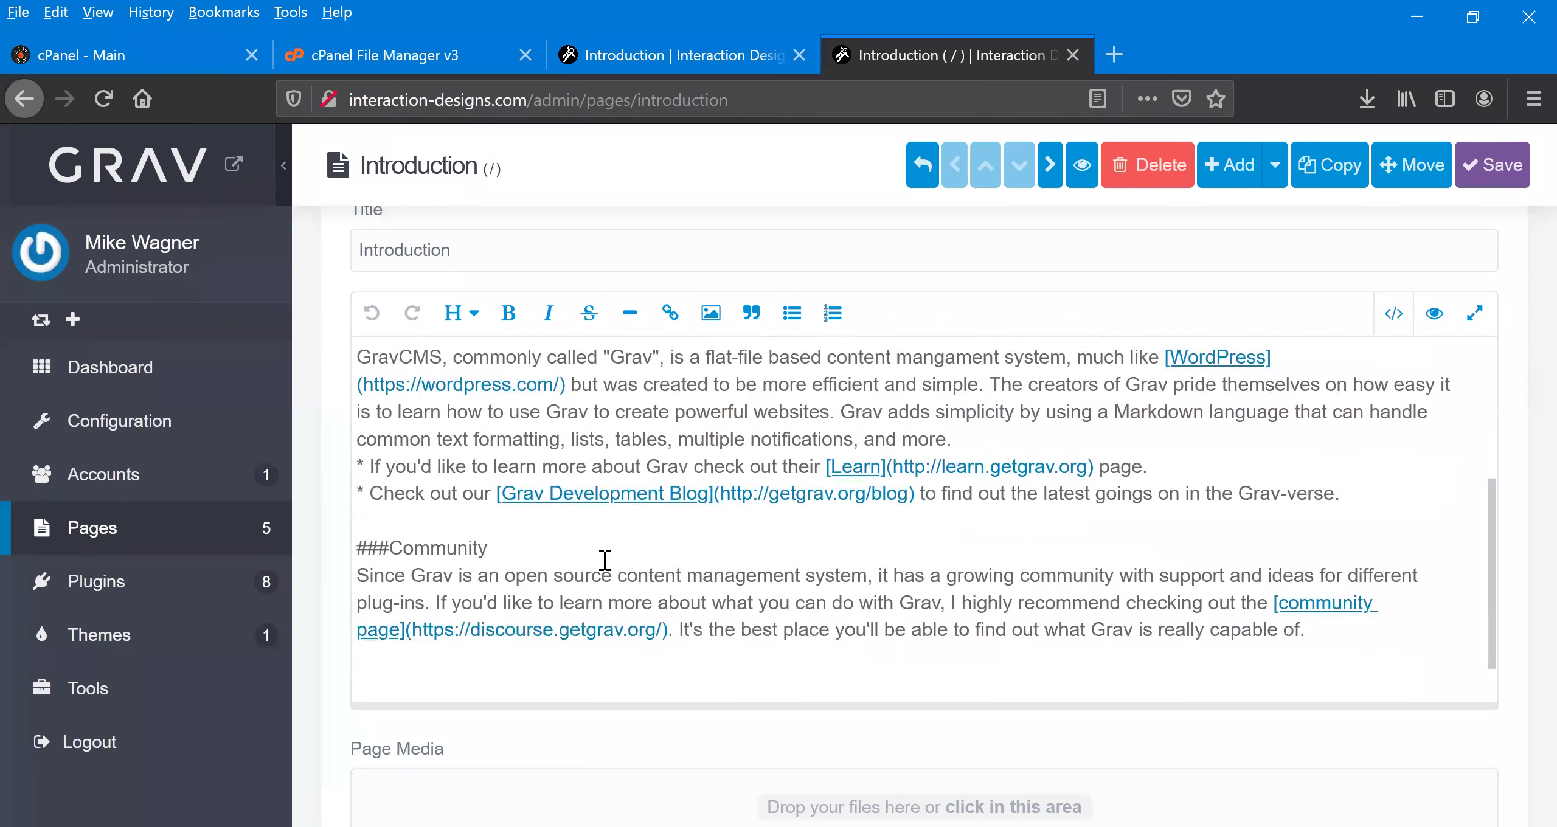
pyautogui.scroll(3, 604, 560)
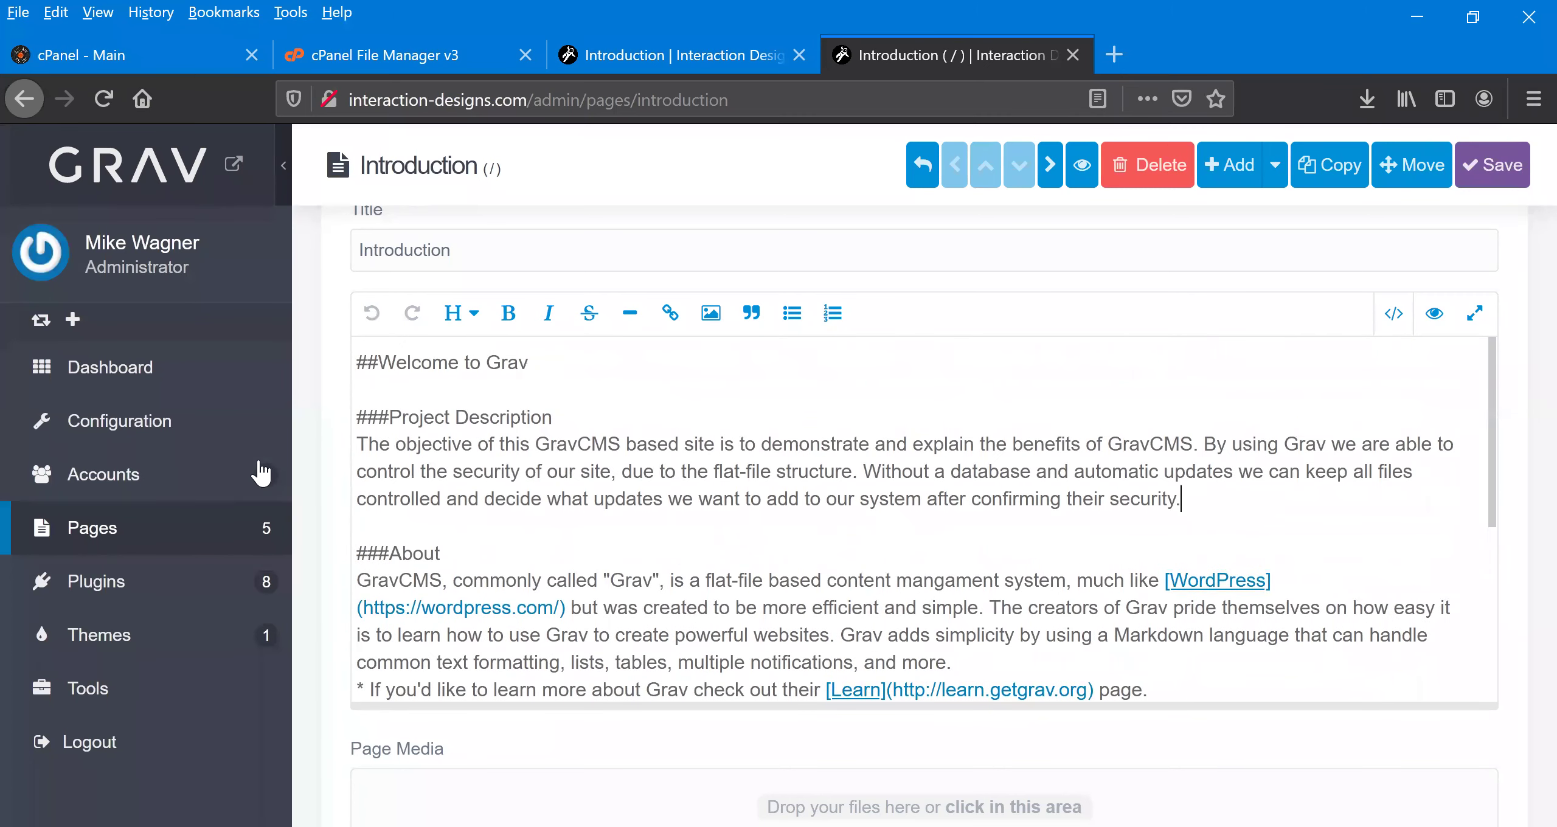
pyautogui.click(230, 535)
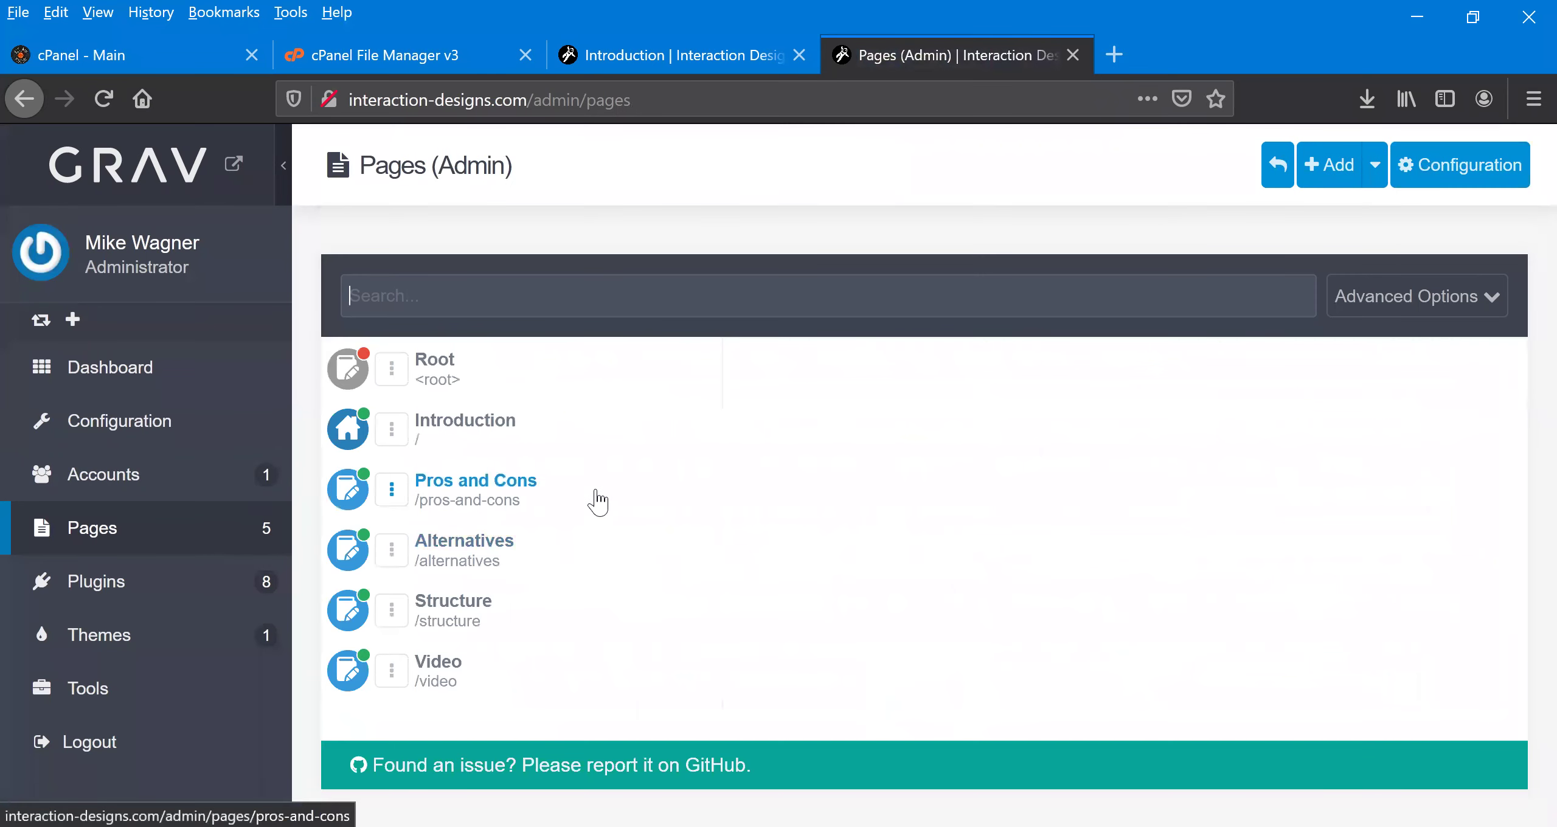
# Step: Look over the admin page list, open the Pros and Cons page in the editor, and return to the list
pyautogui.scroll(-2, 598, 501)
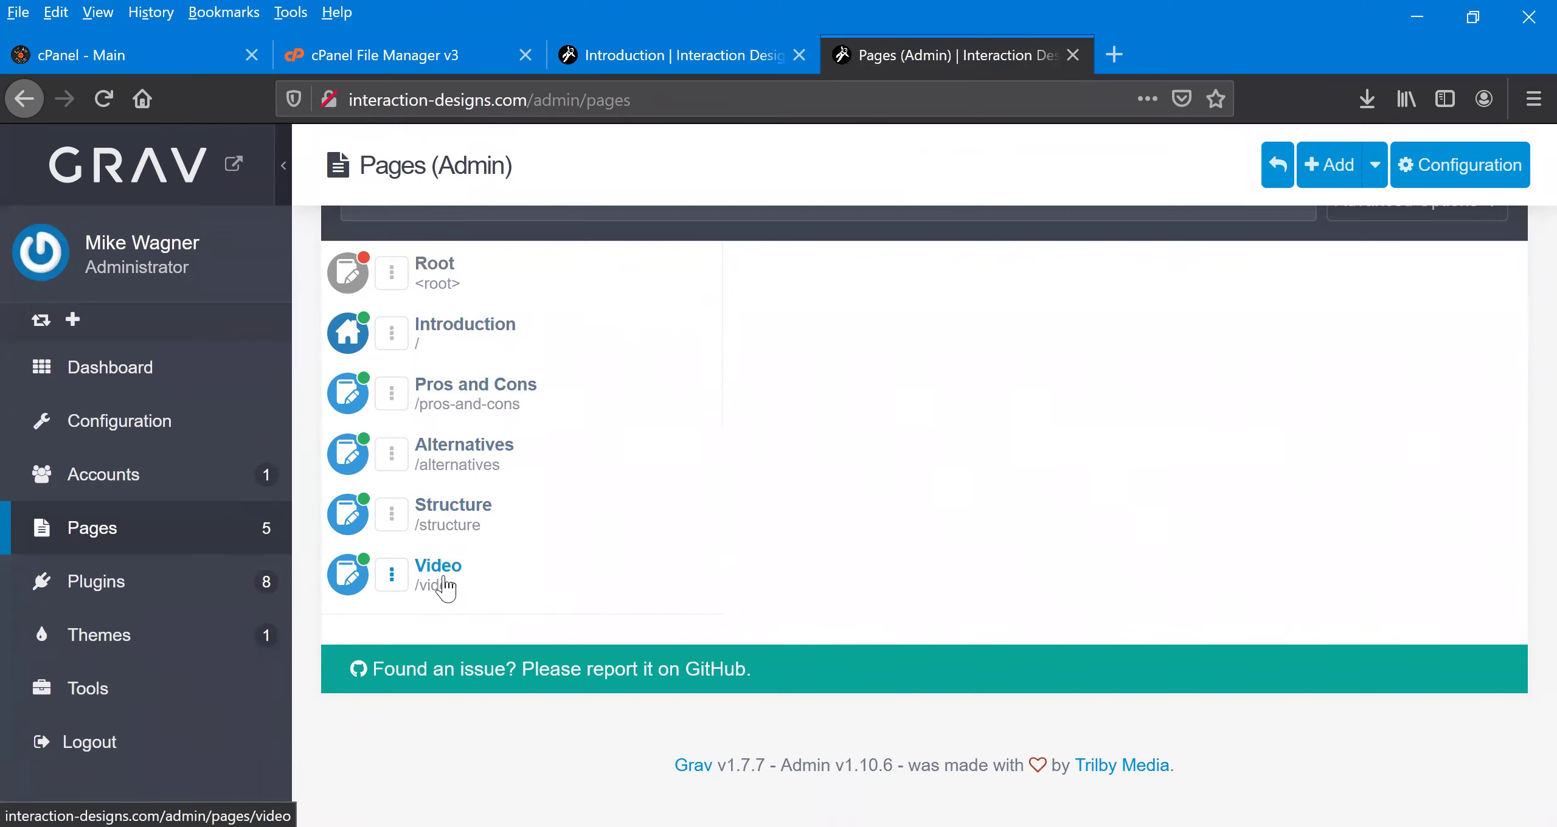
pyautogui.click(475, 389)
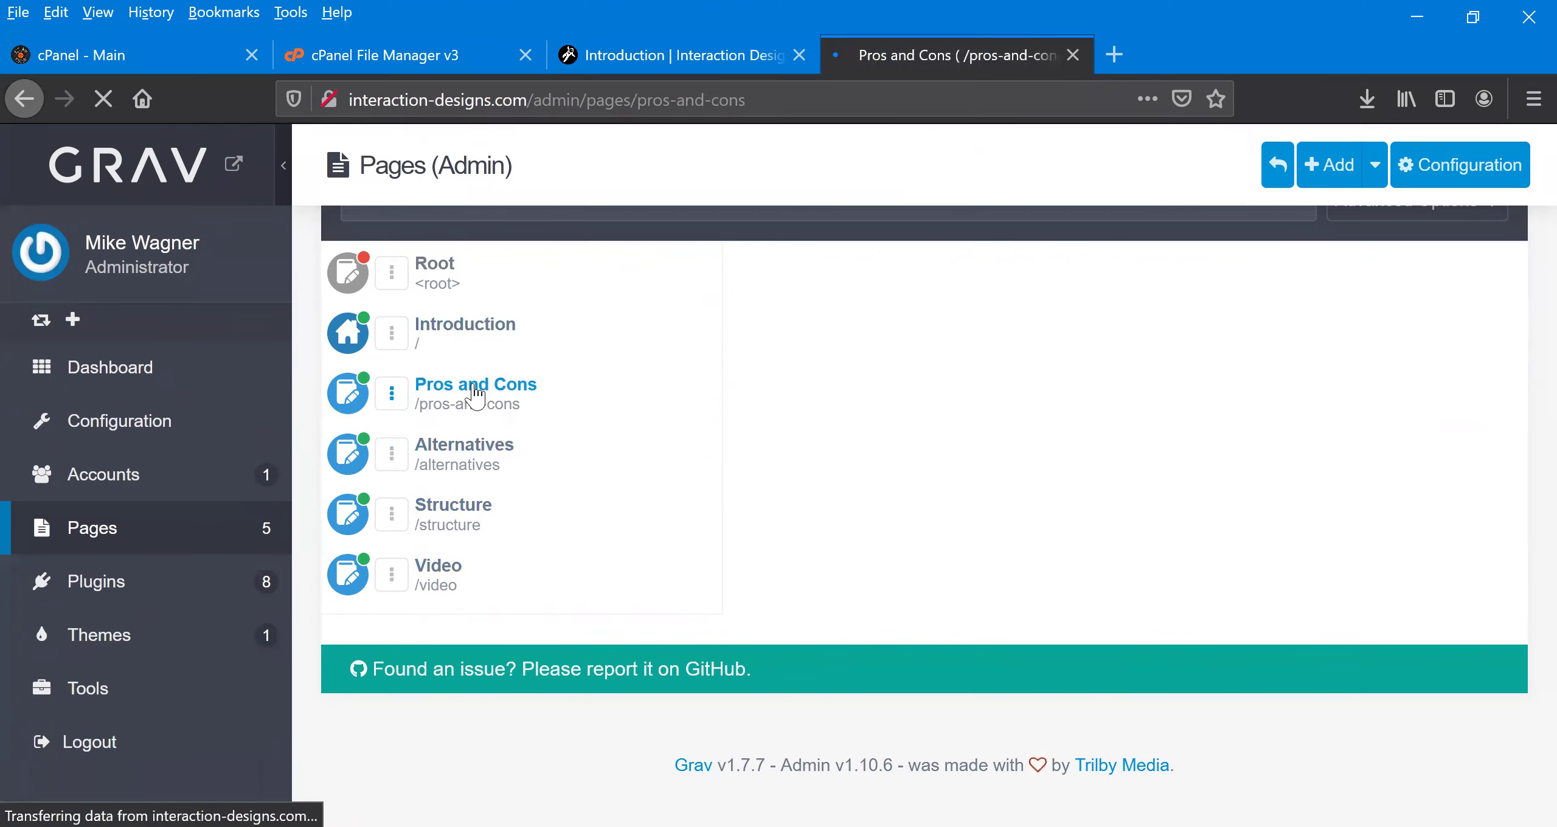
pyautogui.click(139, 528)
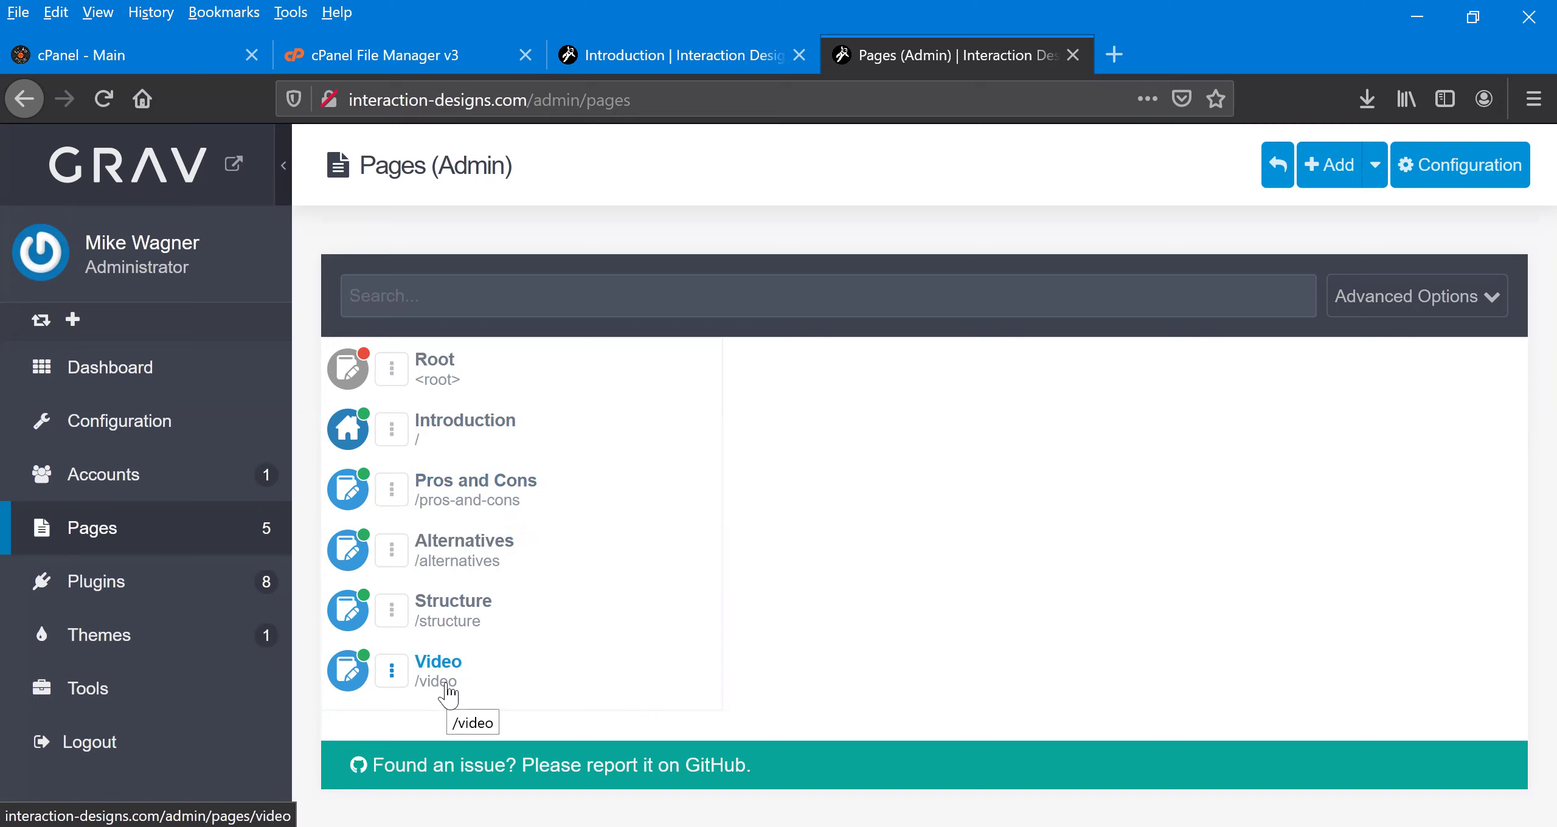
# Step: On the live site, visit the Pros and Cons, Alternatives, Structure and Video pages in order
pyautogui.click(652, 61)
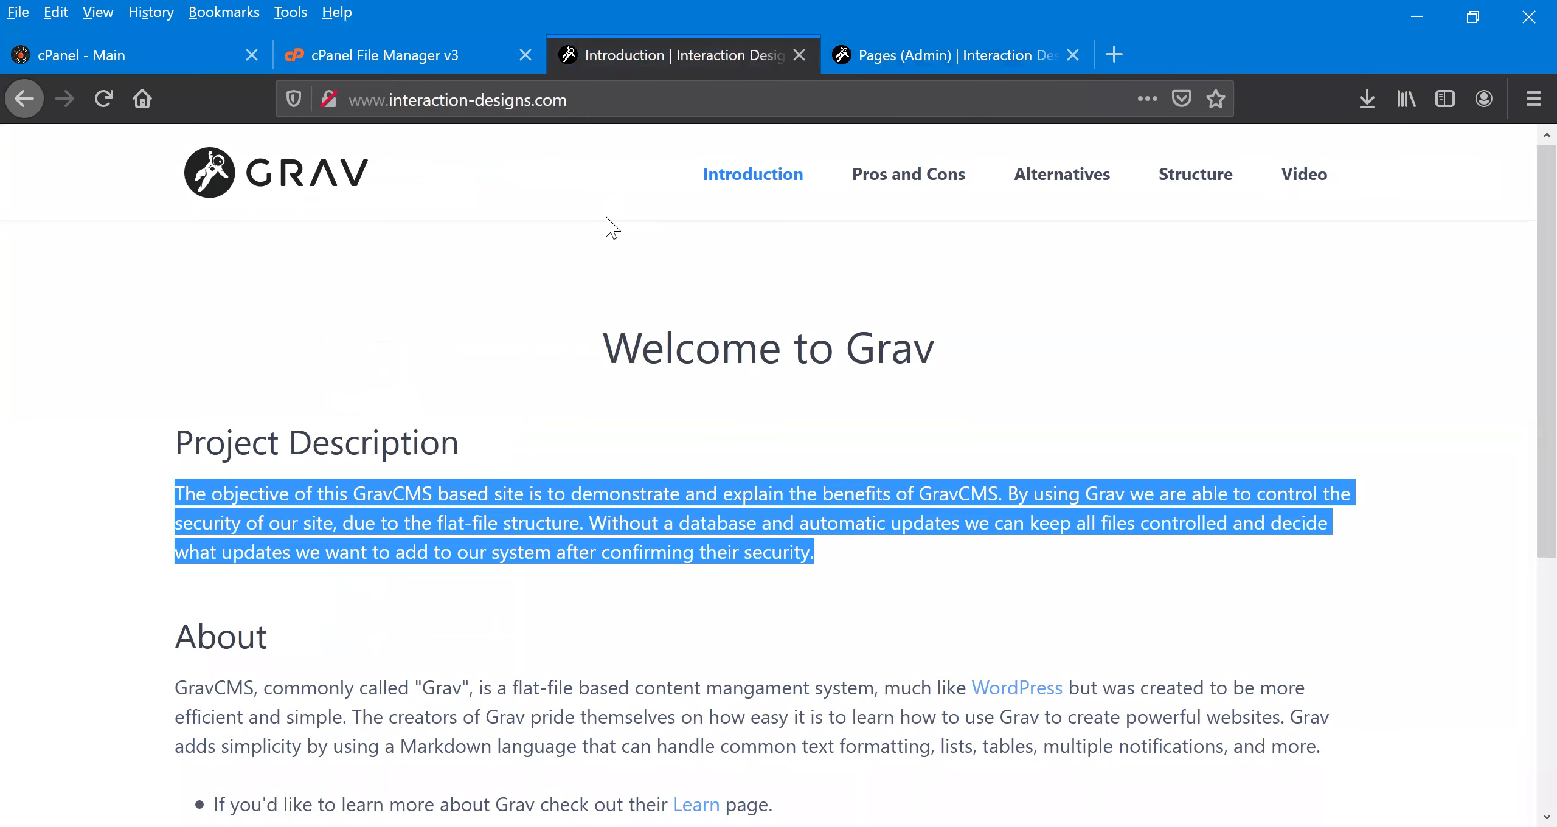
pyautogui.click(596, 305)
pyautogui.click(927, 176)
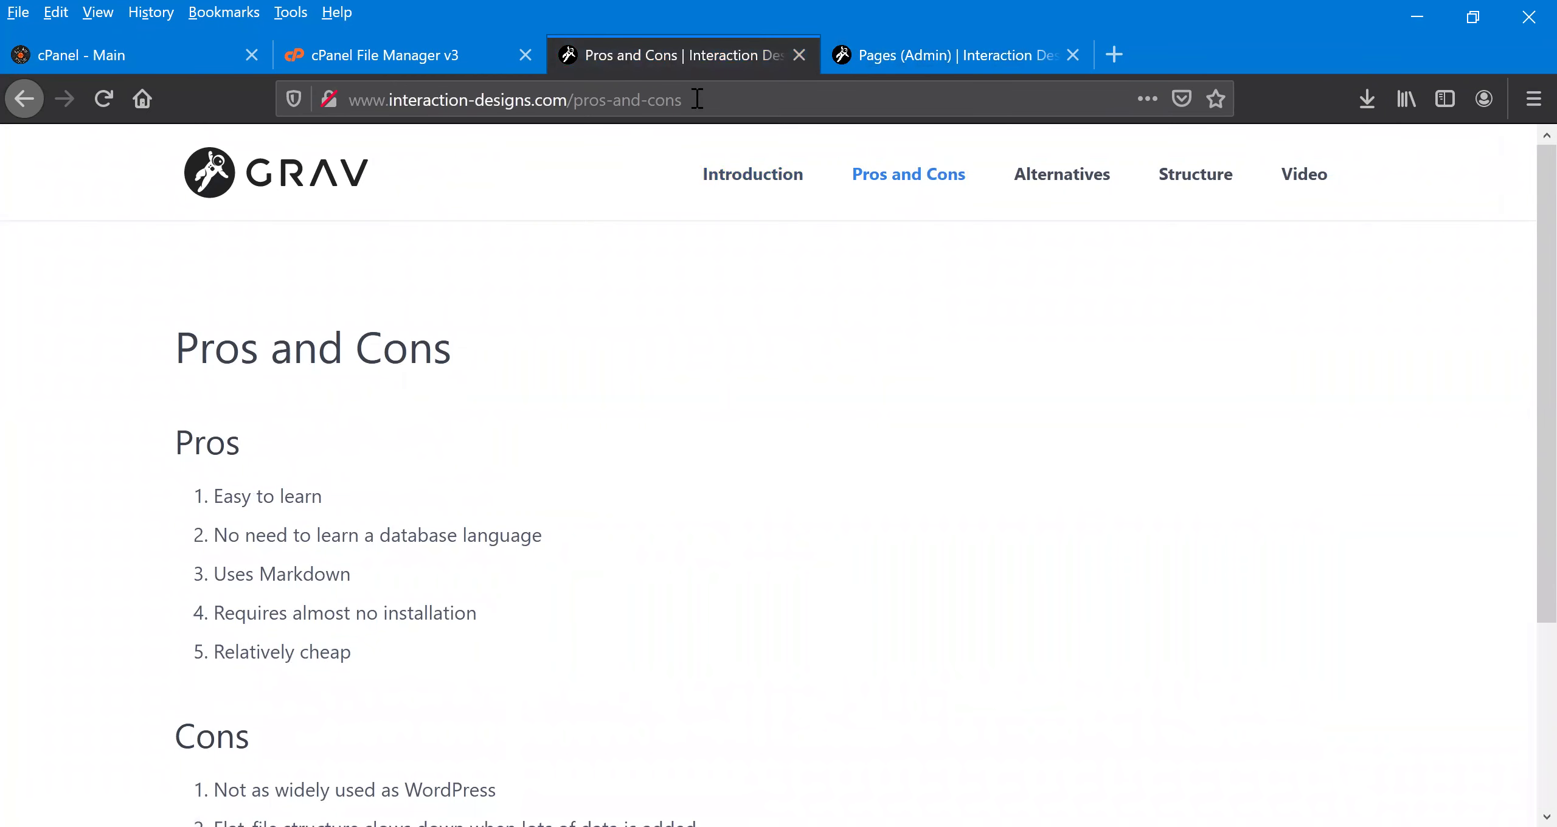
pyautogui.click(1082, 177)
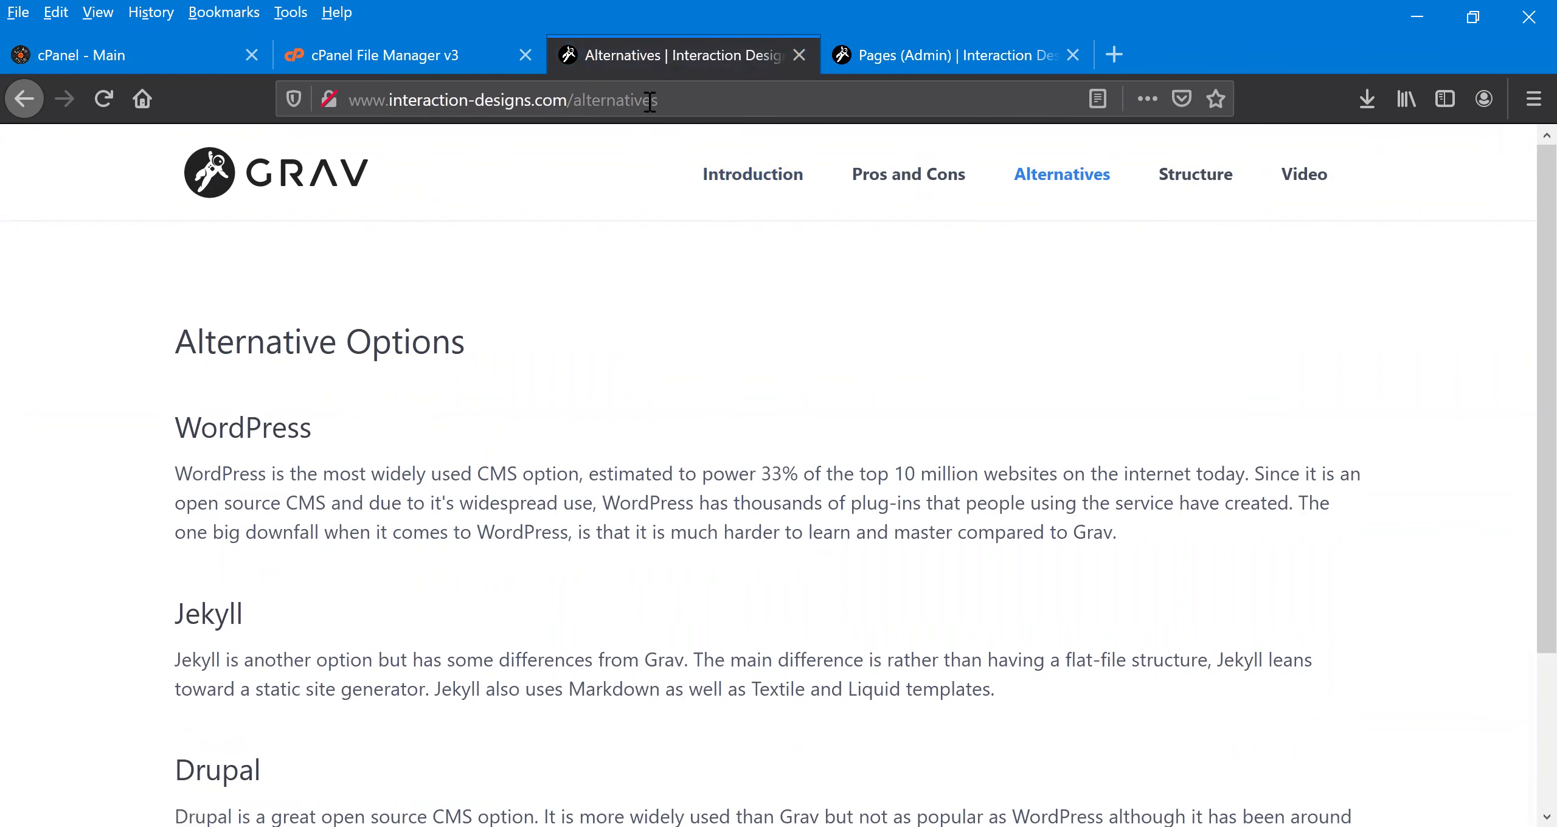
pyautogui.click(1197, 183)
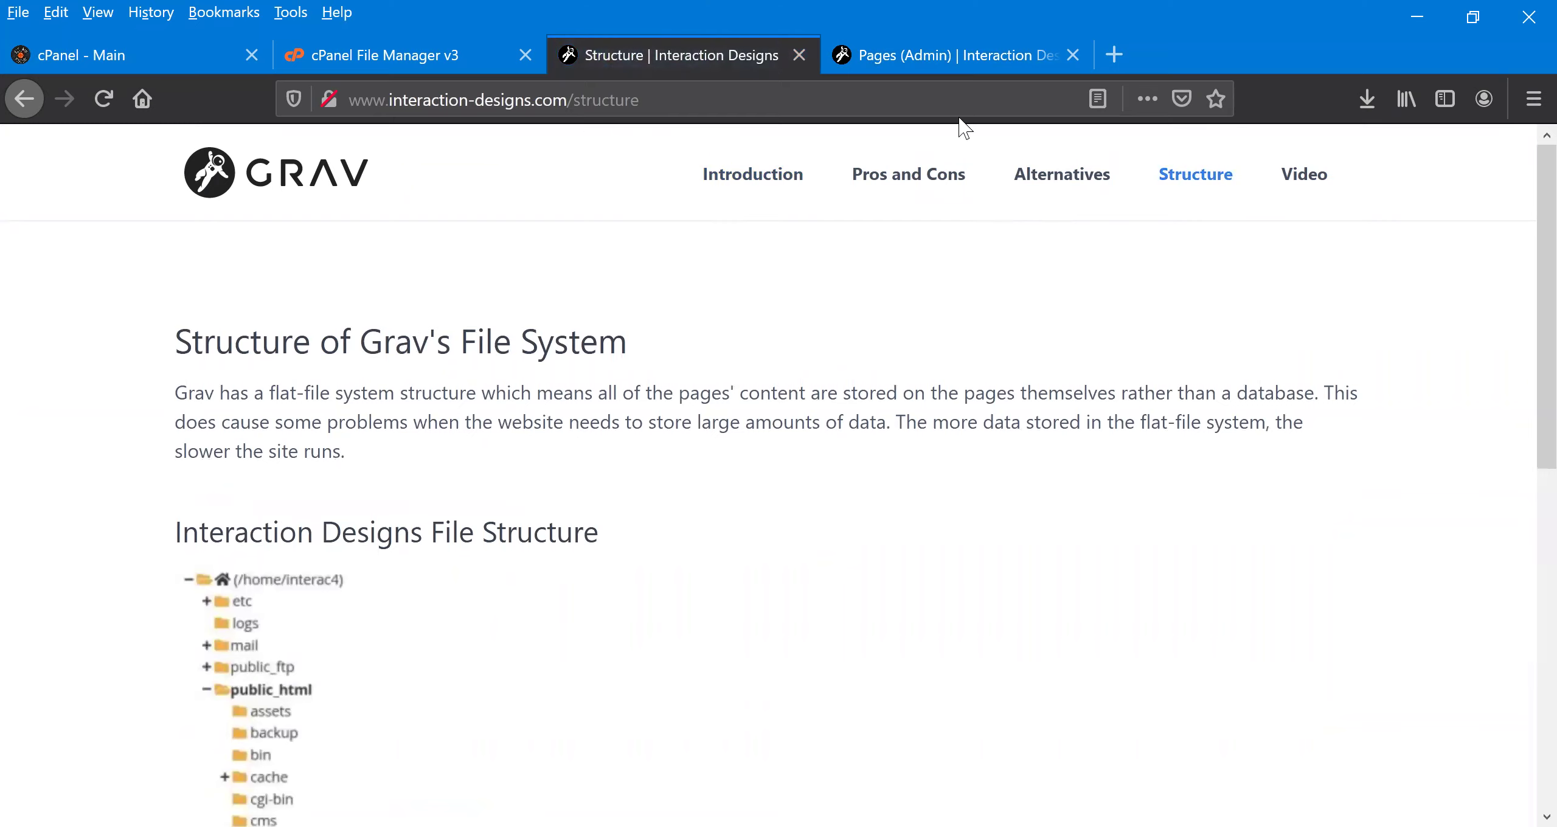
pyautogui.click(1325, 177)
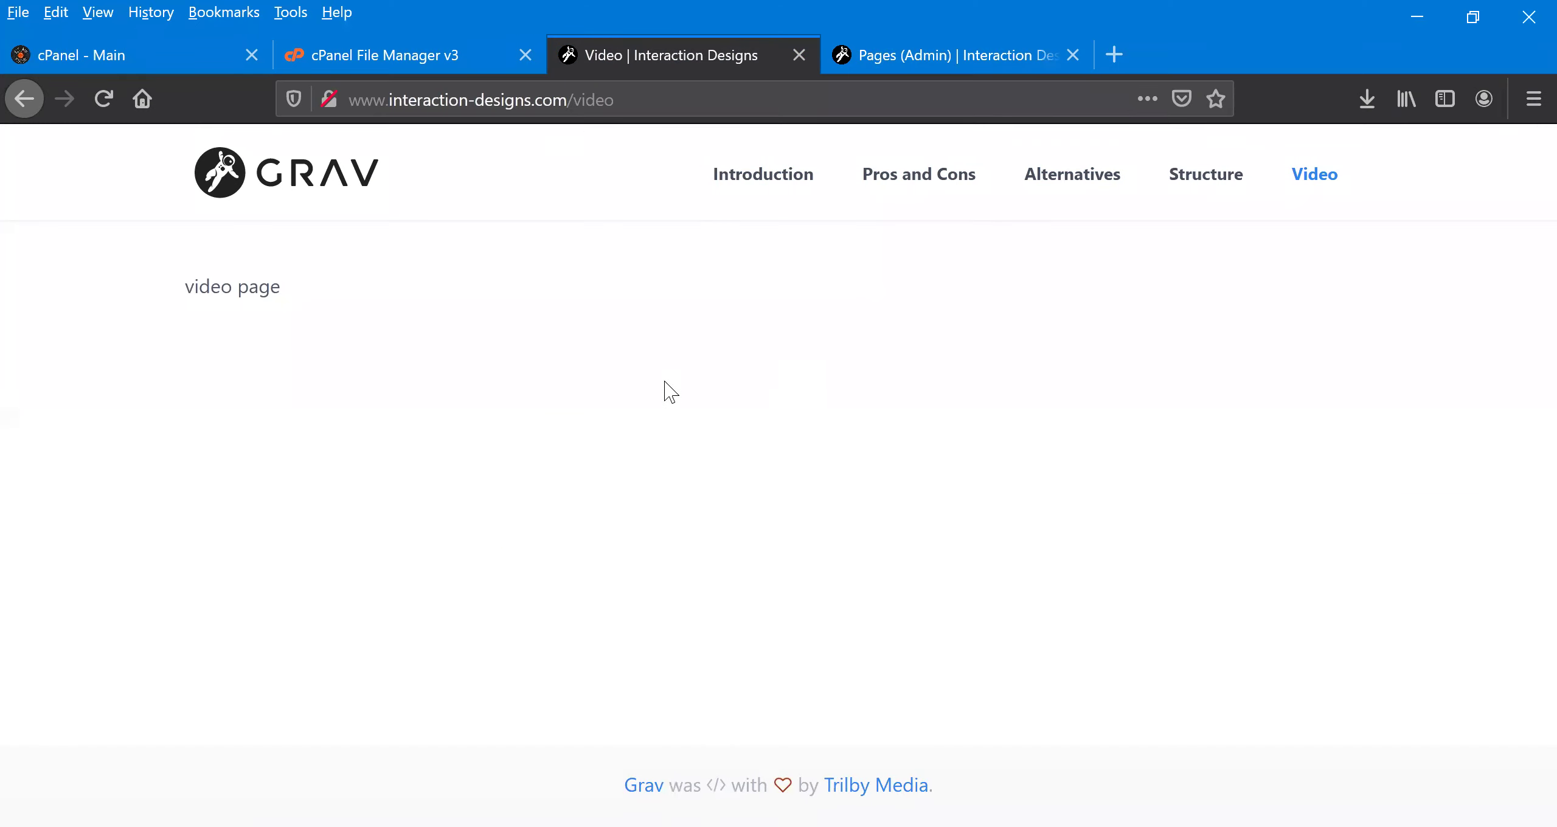
# Step: Return to the live site's Introduction page, reloading it by way of the Pros and Cons page
pyautogui.click(784, 182)
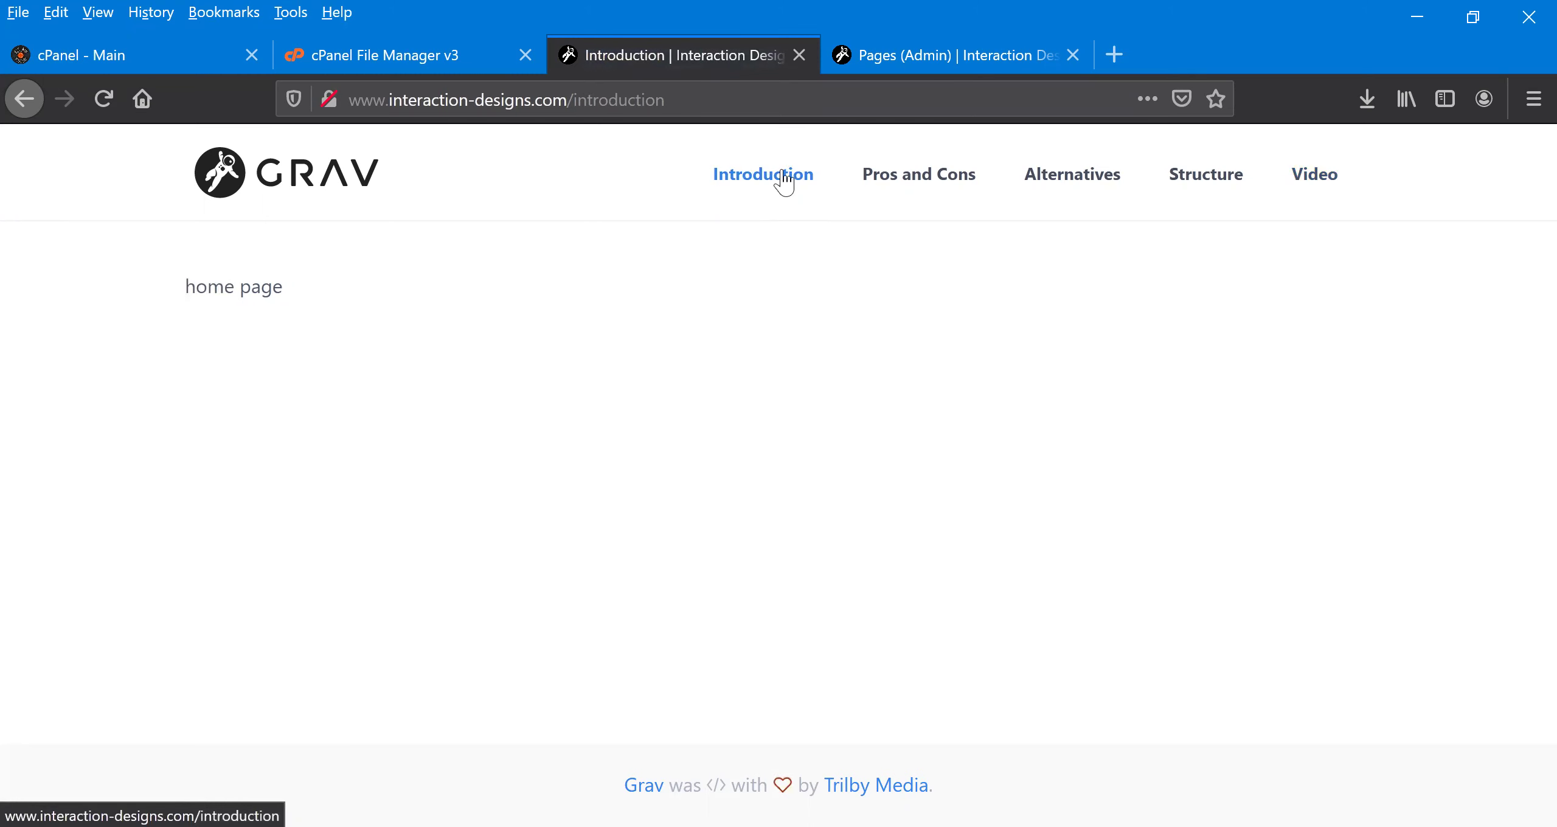
pyautogui.click(910, 186)
pyautogui.click(771, 179)
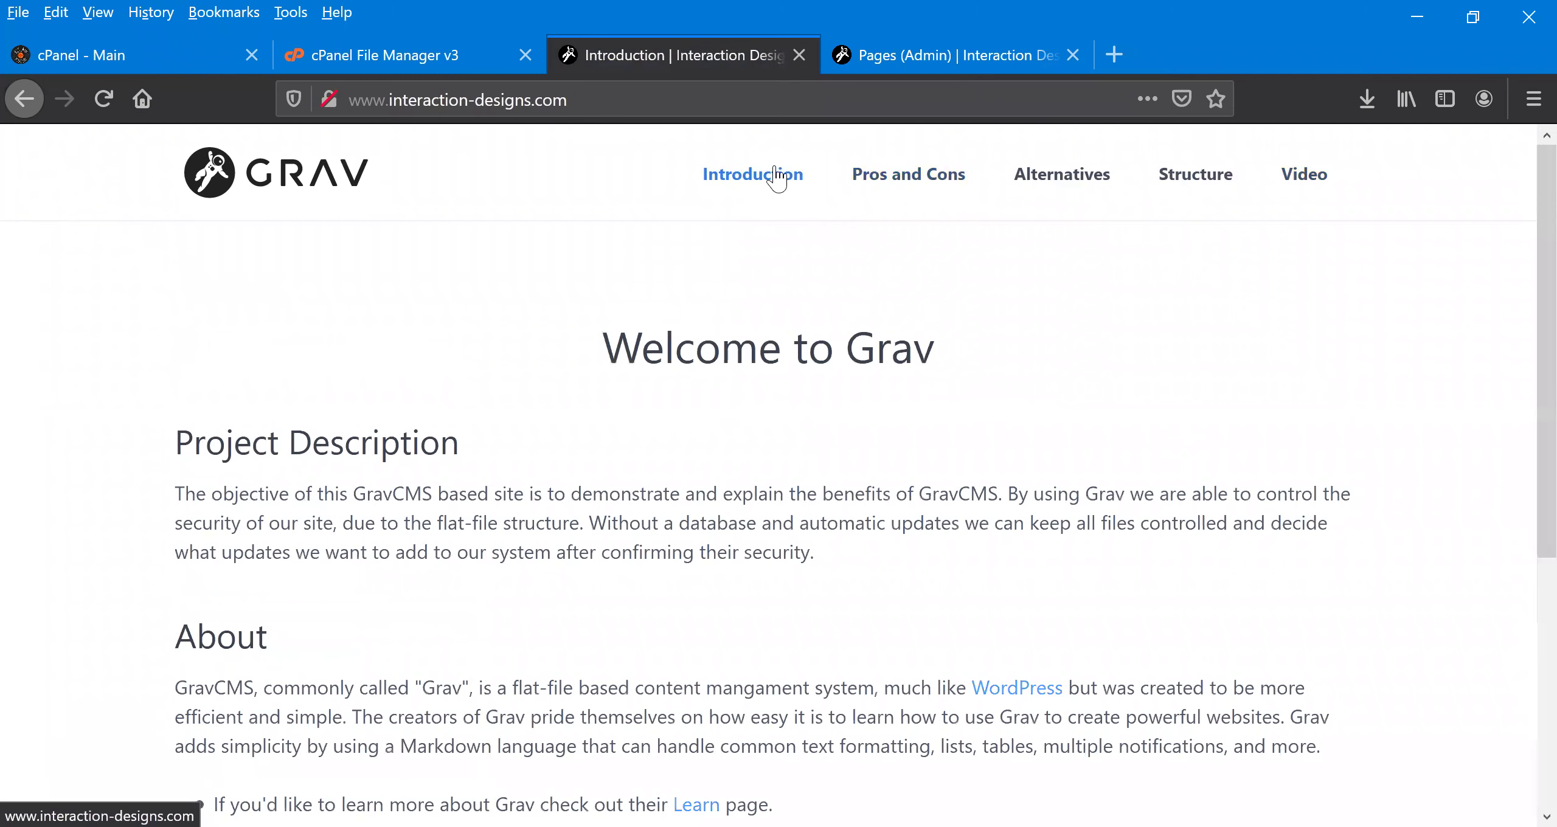
# Step: Open the Grav admin dashboard and examine its Maintenance and Page View Statistics sections
pyautogui.click(876, 48)
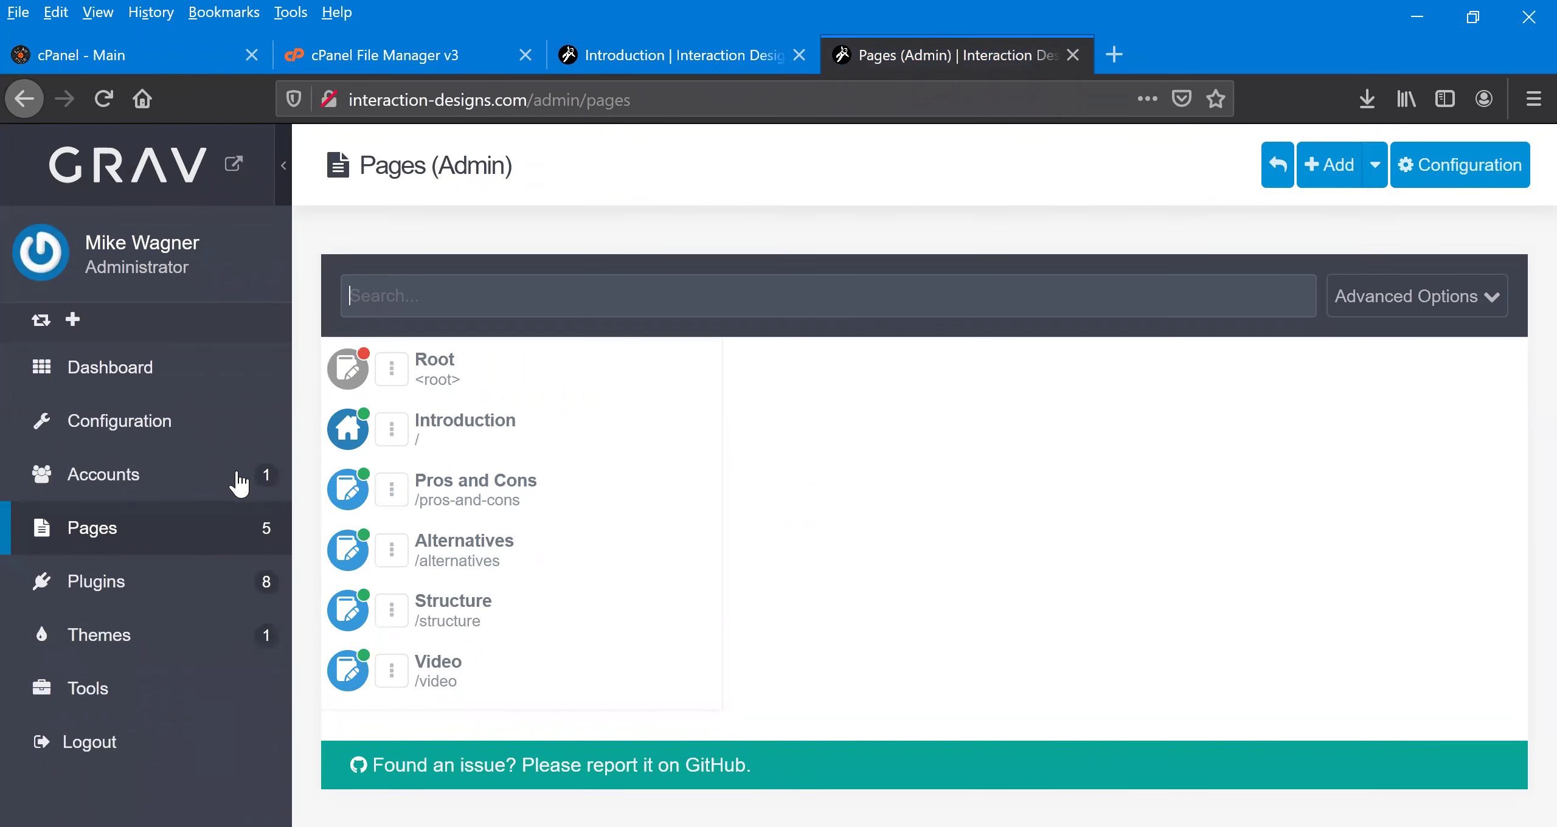
pyautogui.click(152, 383)
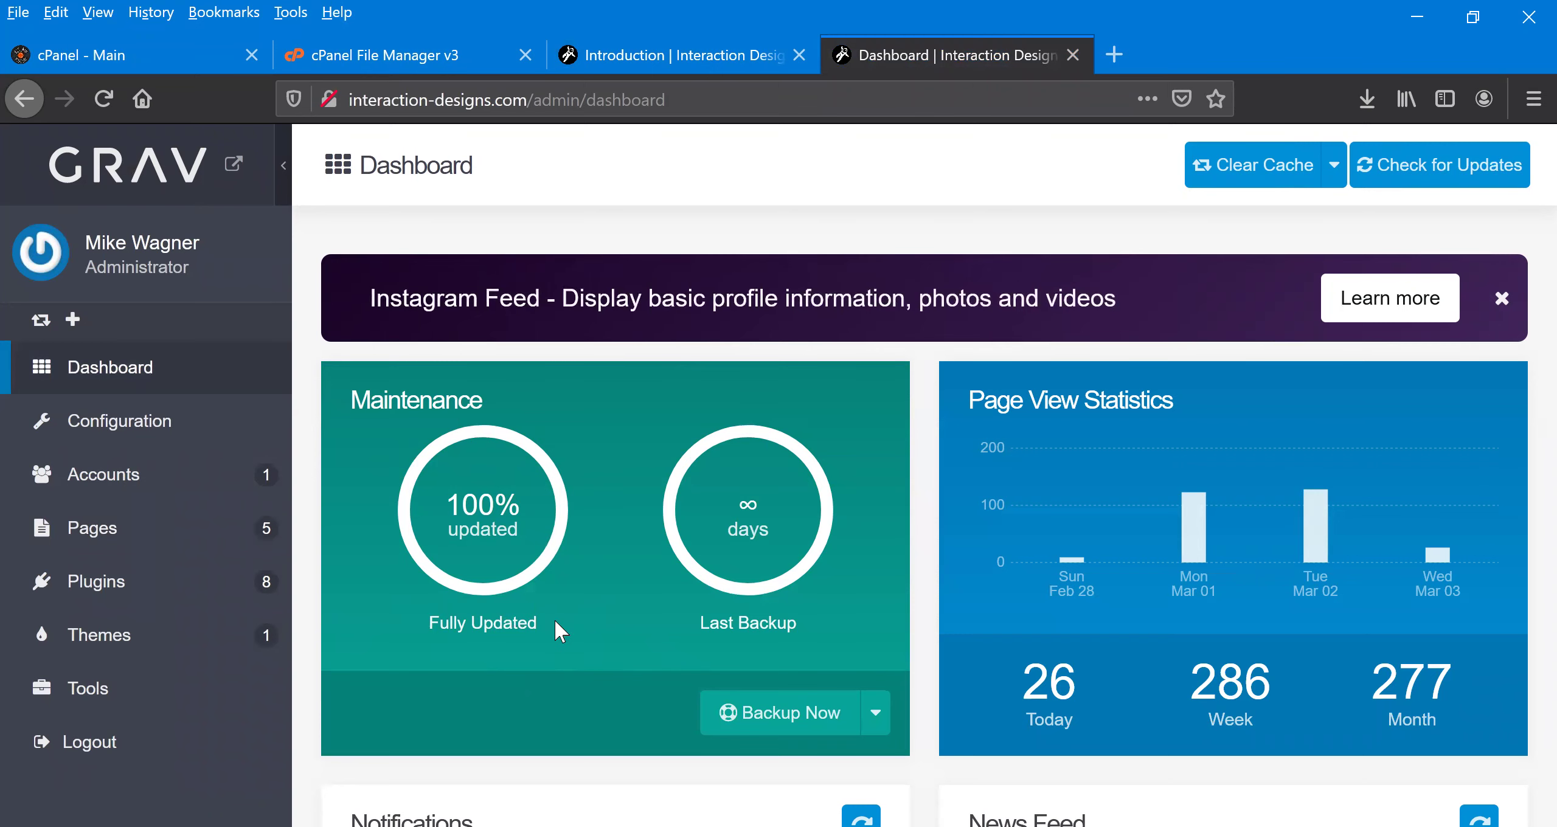
pyautogui.scroll(-3, 555, 620)
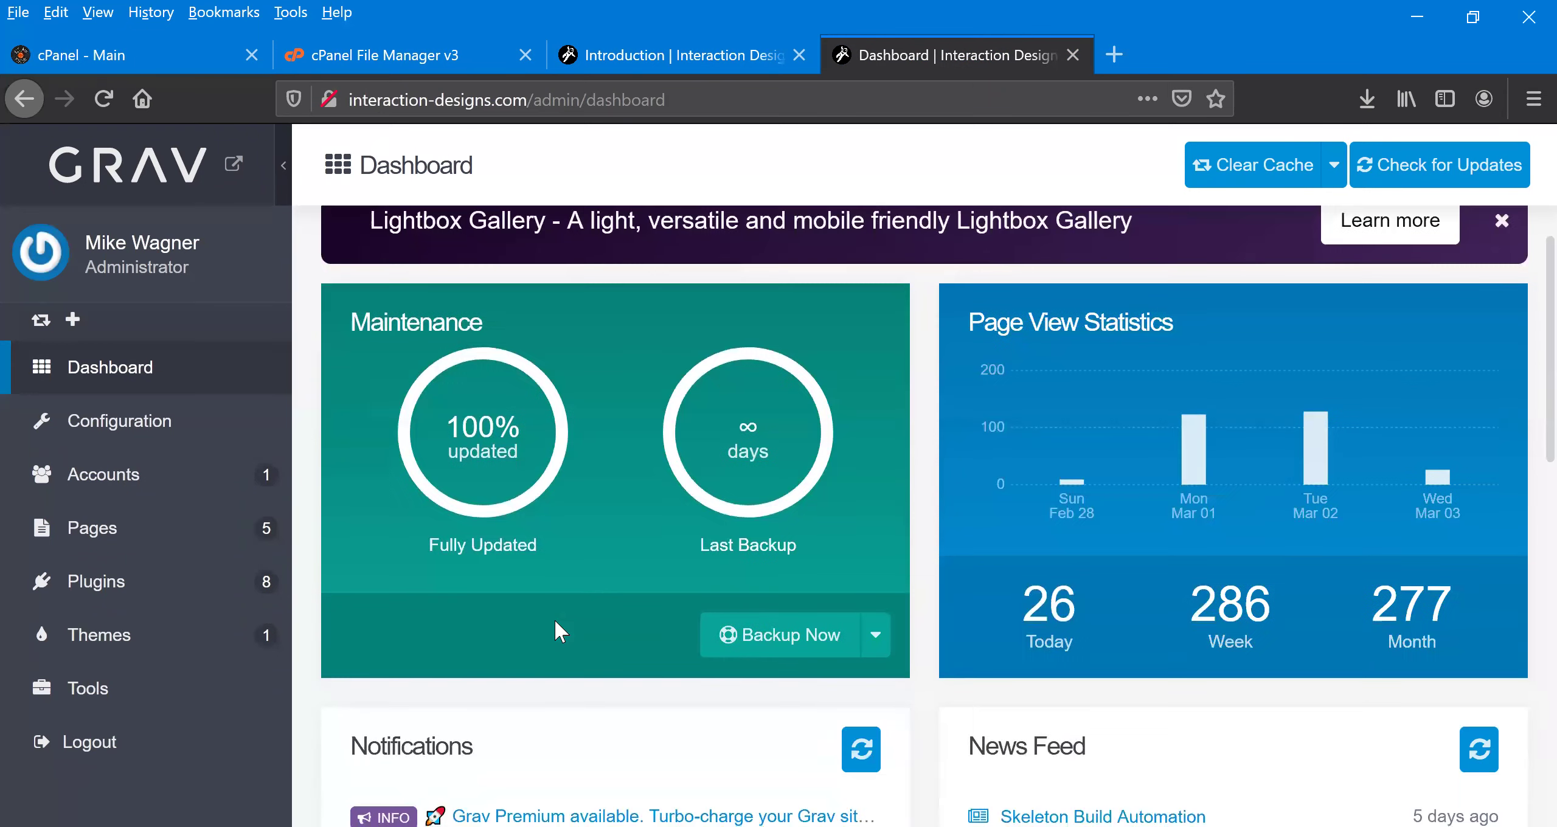
pyautogui.scroll(2, 558, 630)
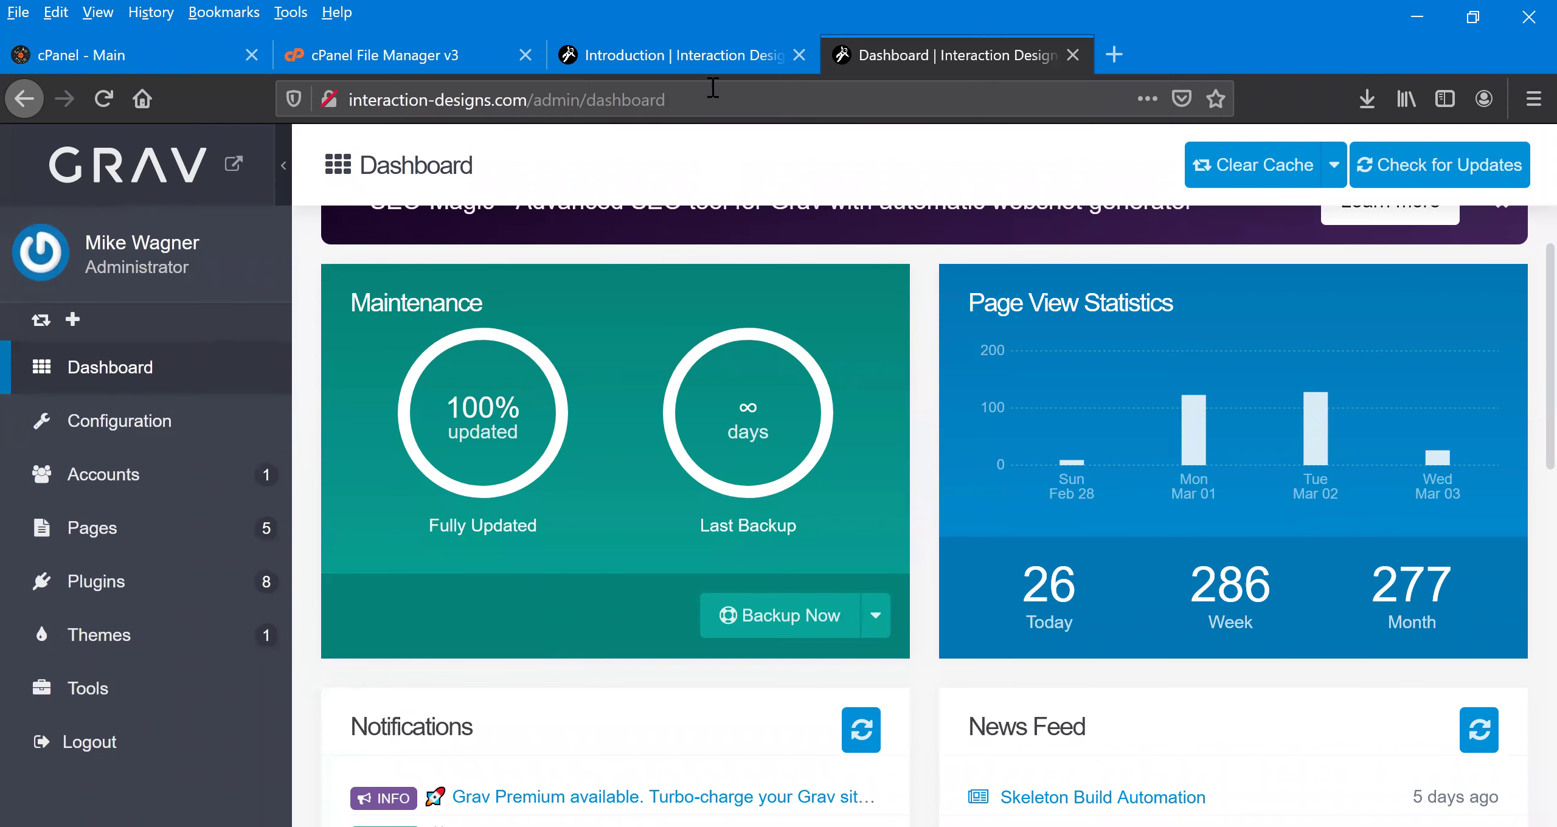
# Step: Skim the live Introduction page and view the Pros and Cons and Alternatives pages
pyautogui.click(684, 55)
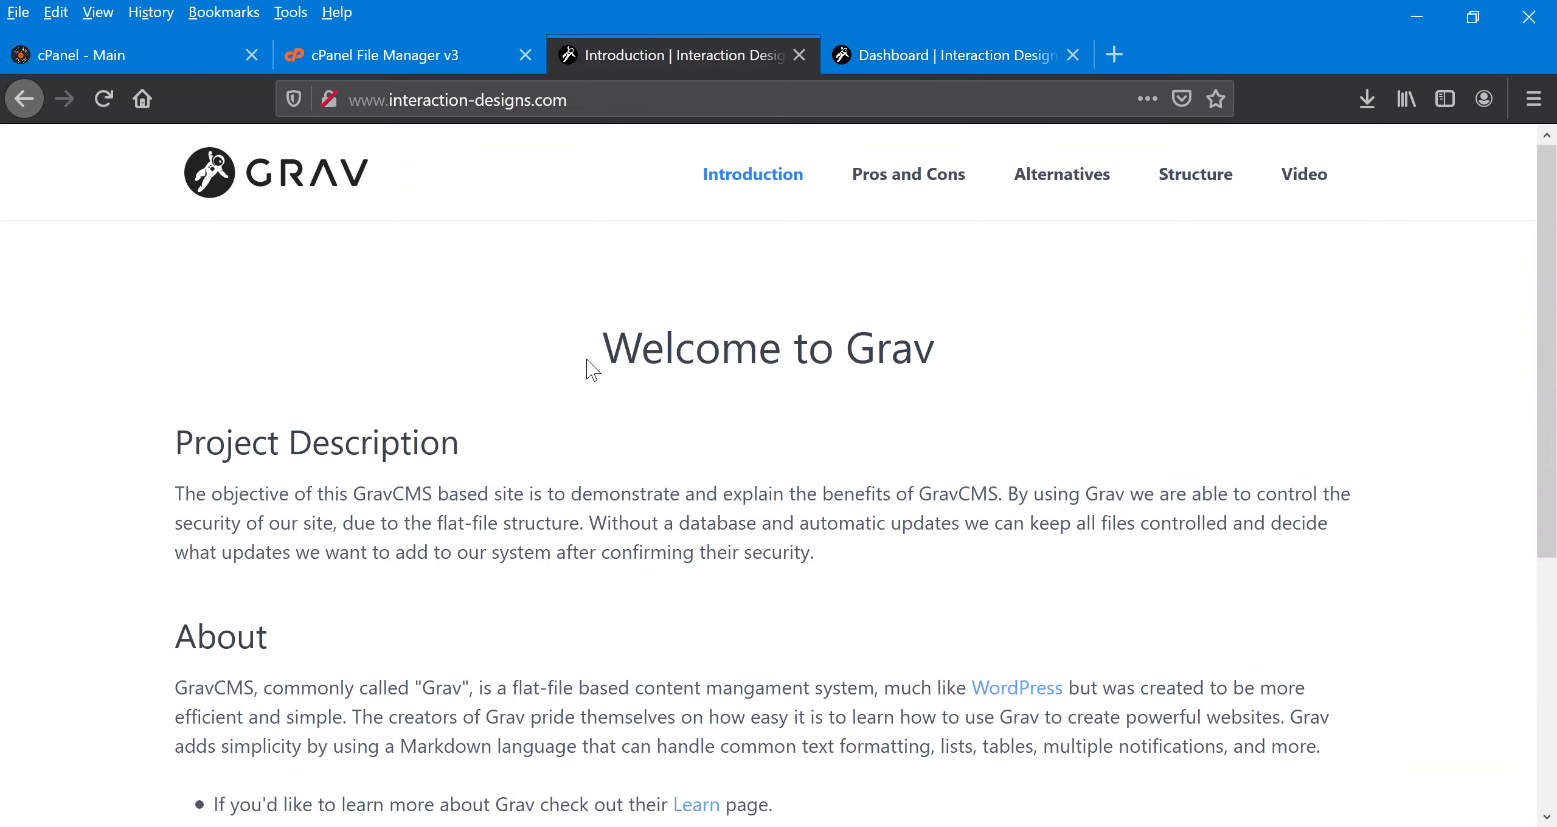
pyautogui.scroll(-5, 731, 480)
pyautogui.scroll(5, 730, 447)
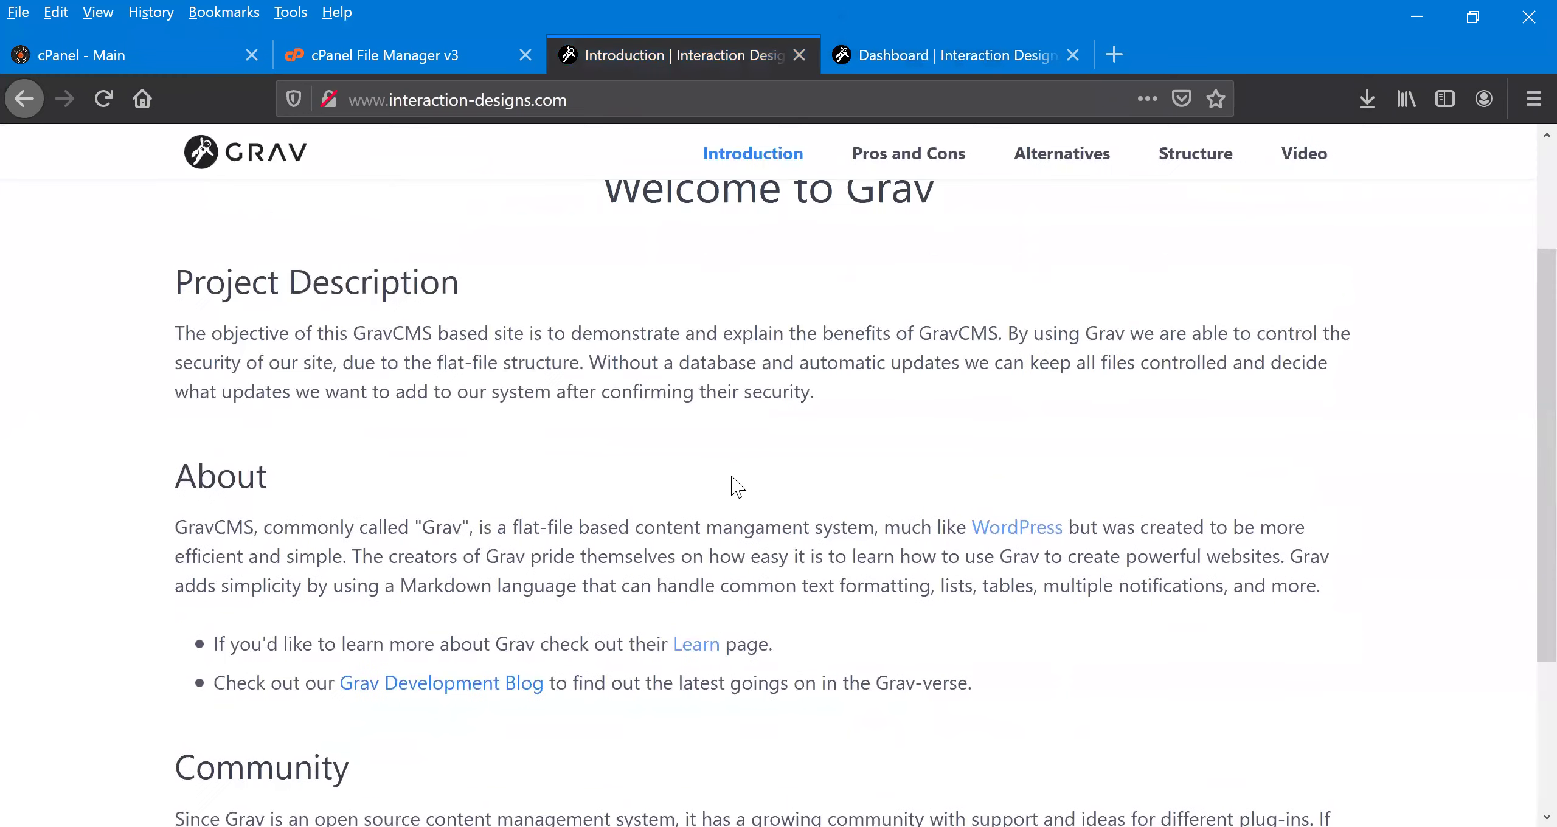
pyautogui.click(920, 193)
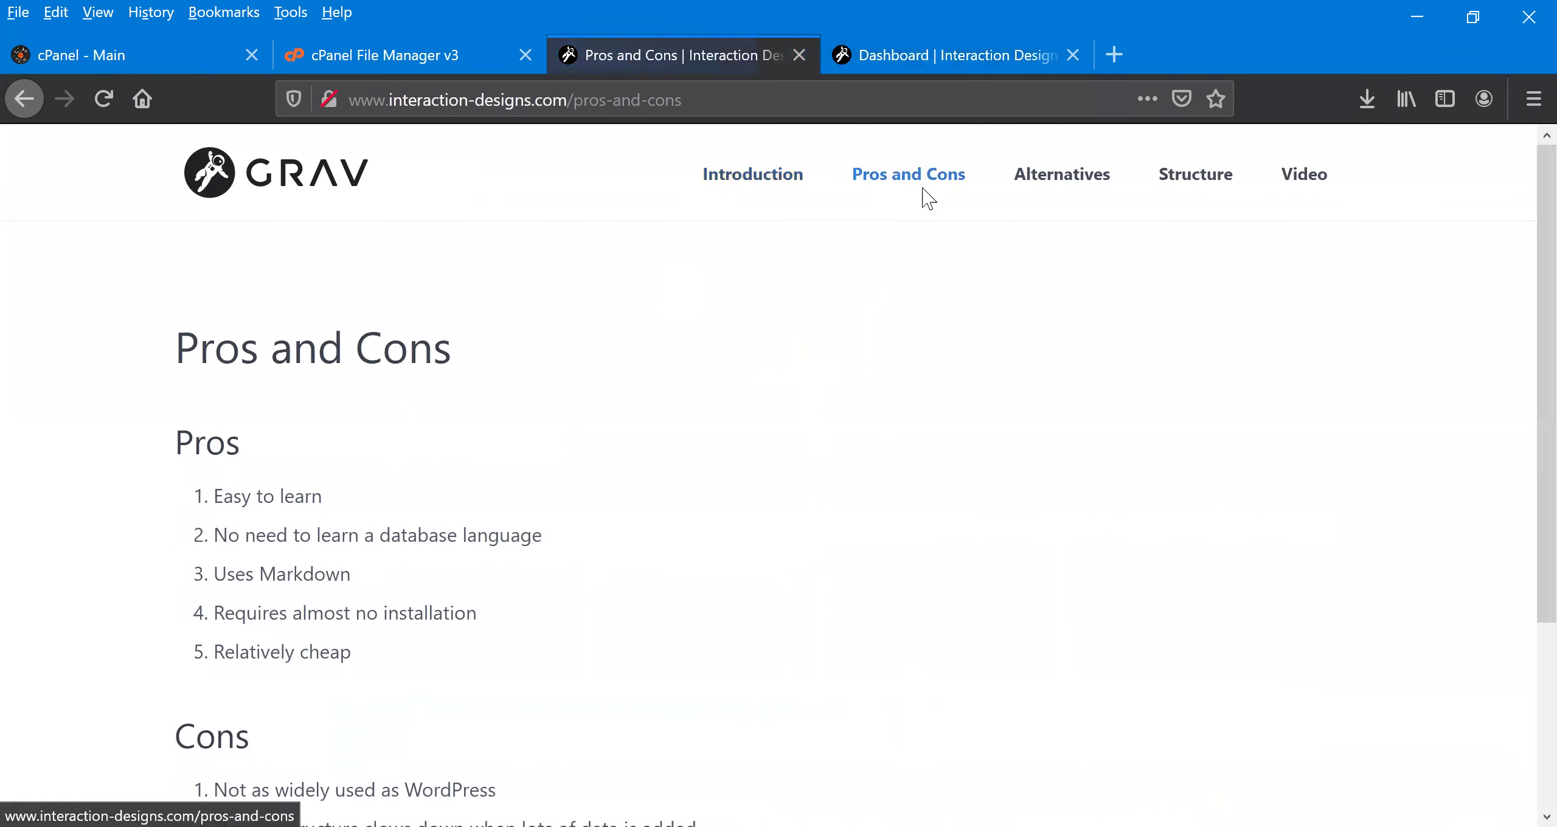
pyautogui.click(1054, 166)
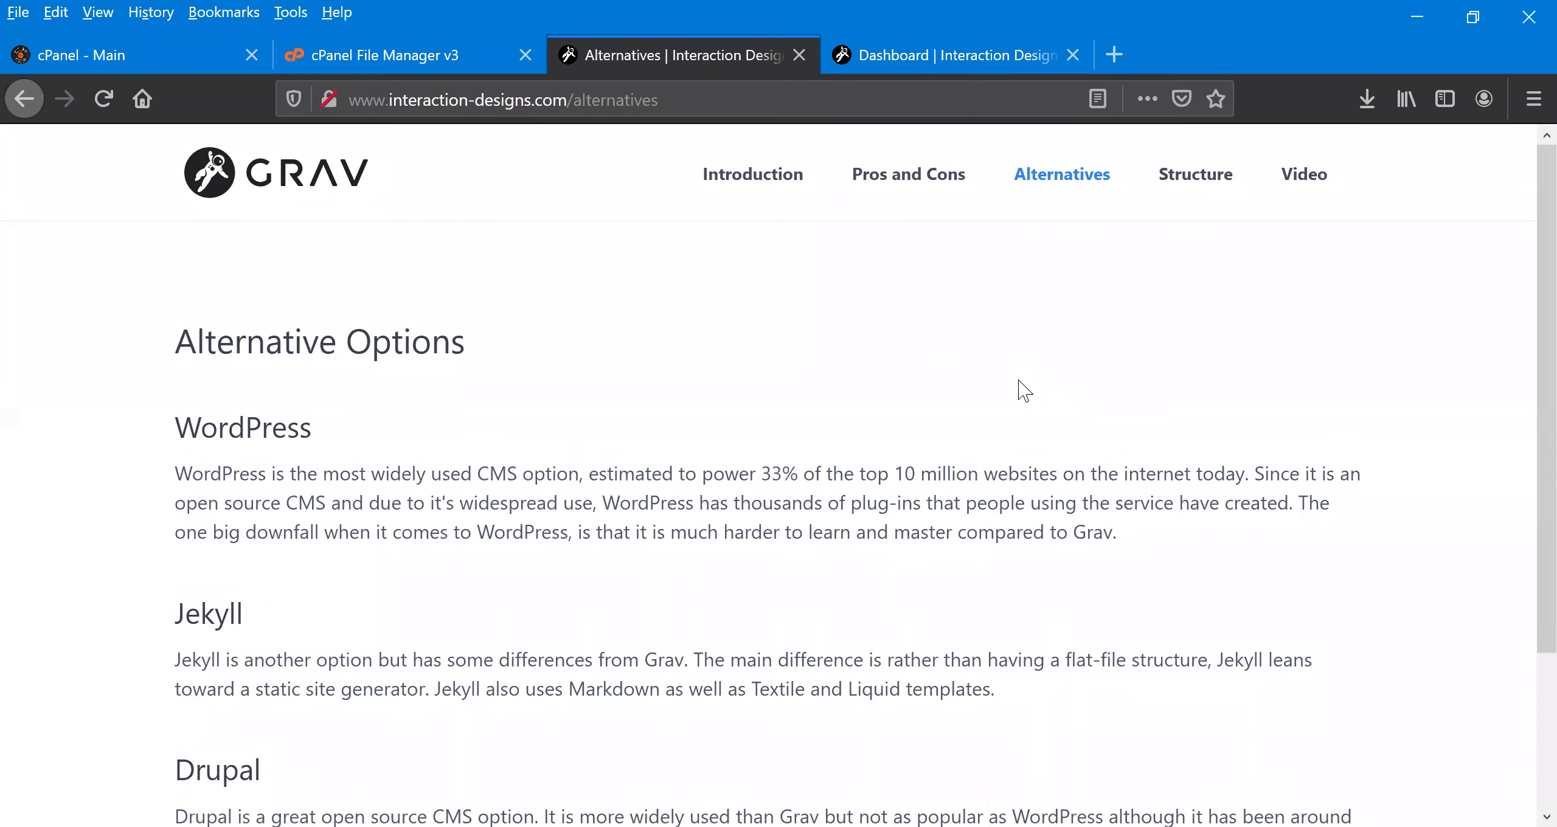
# Step: Switch to the cPanel File Manager and review the public_html folder tree down to the user/pages folders
pyautogui.click(430, 58)
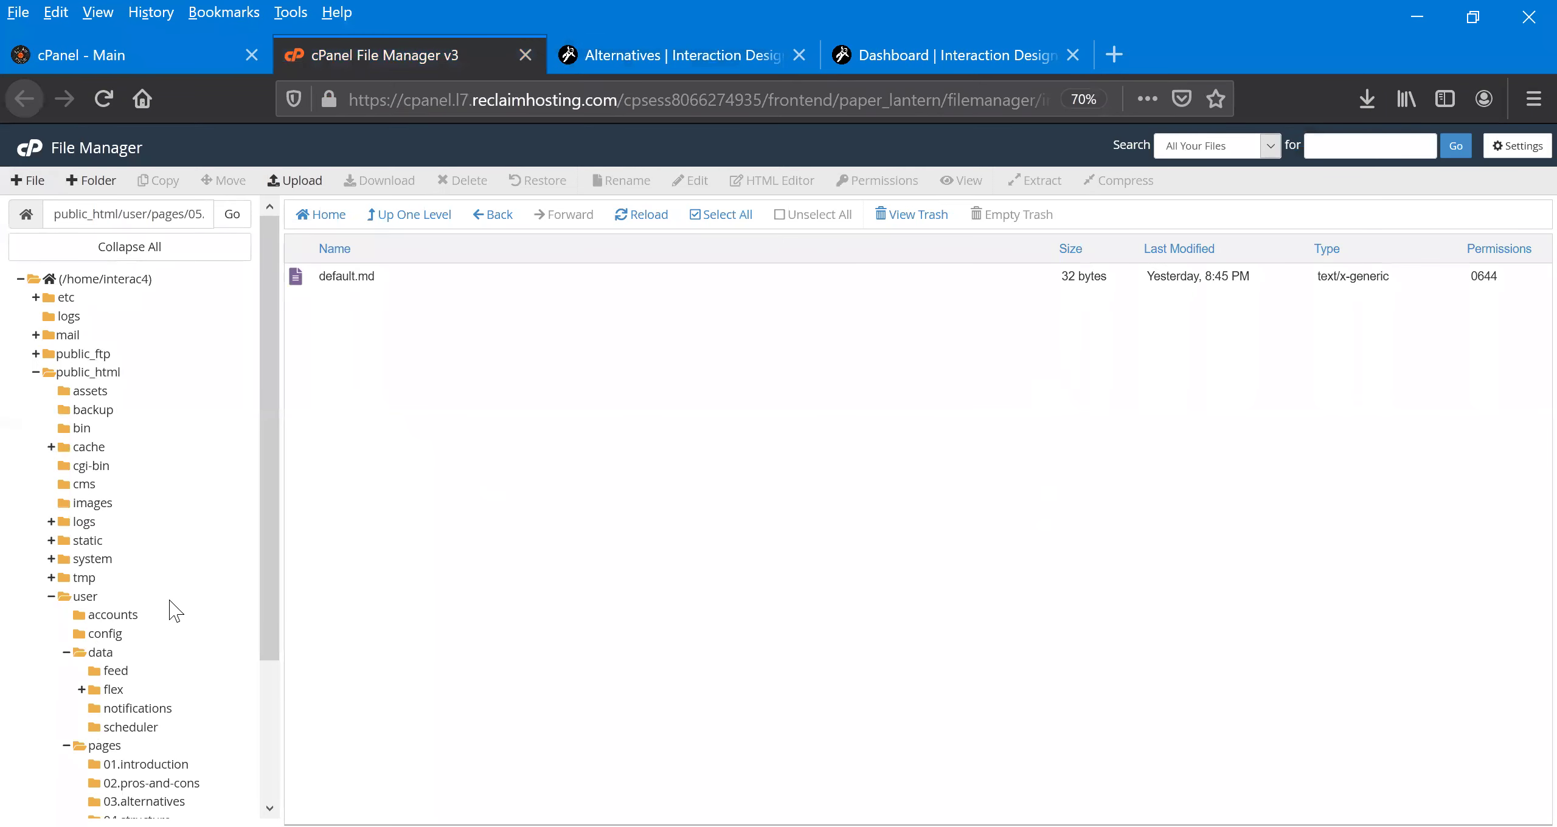
pyautogui.scroll(-3, 200, 605)
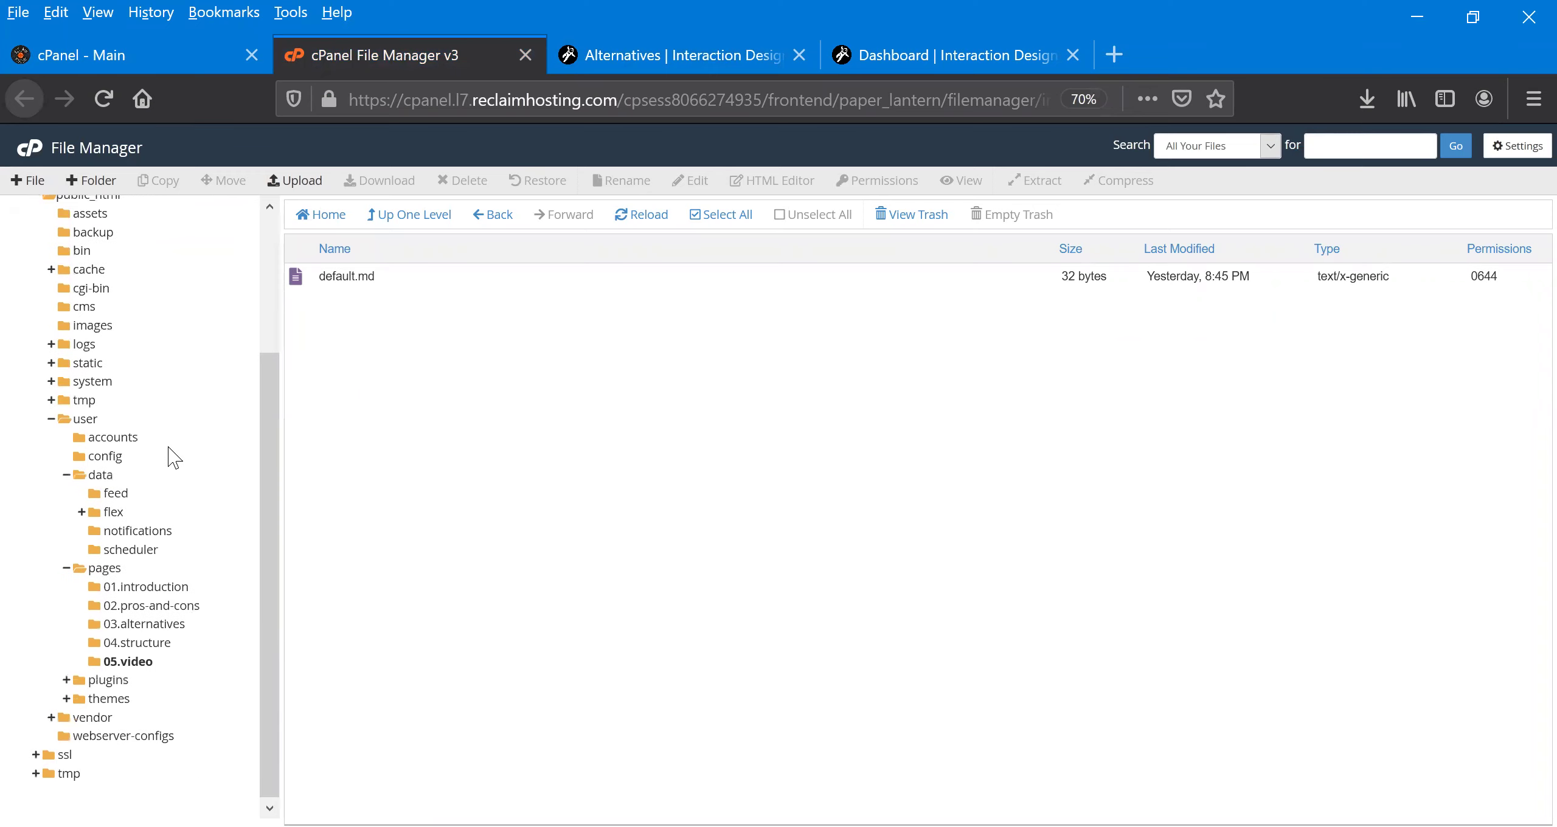
pyautogui.scroll(3, 92, 355)
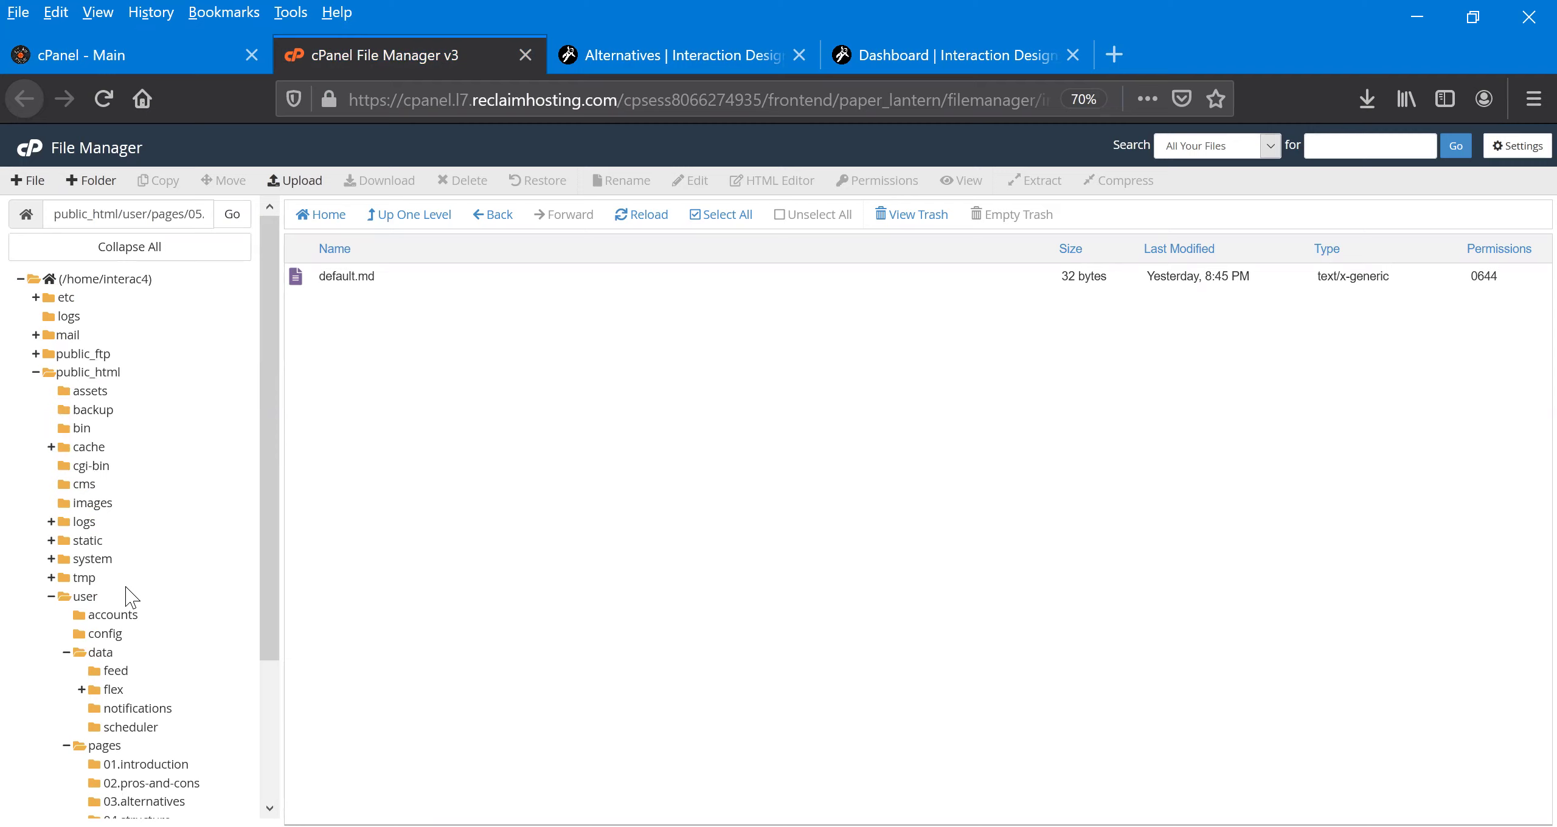
pyautogui.scroll(-2, 131, 596)
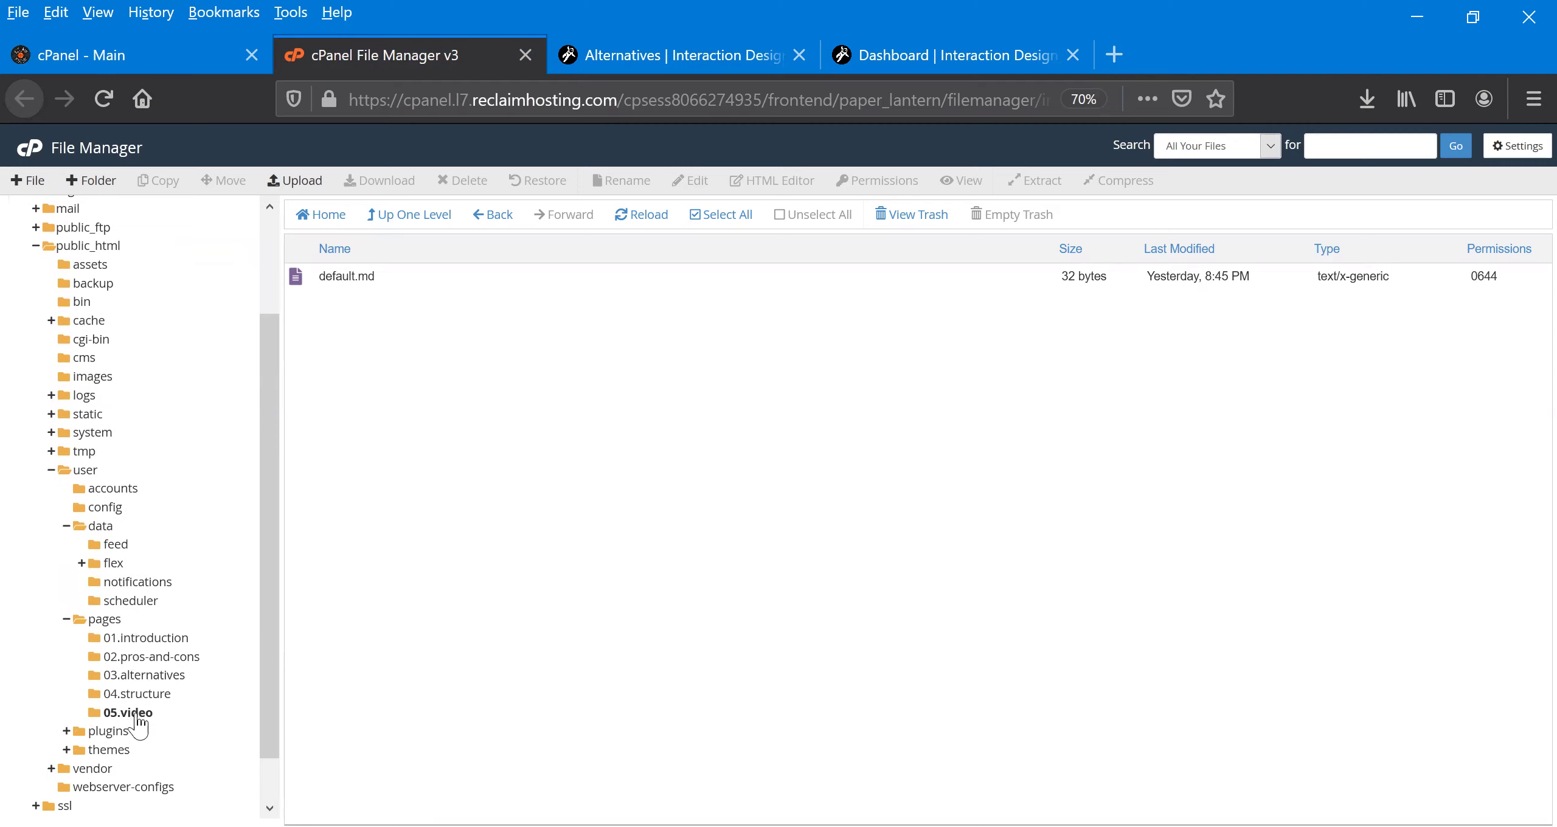